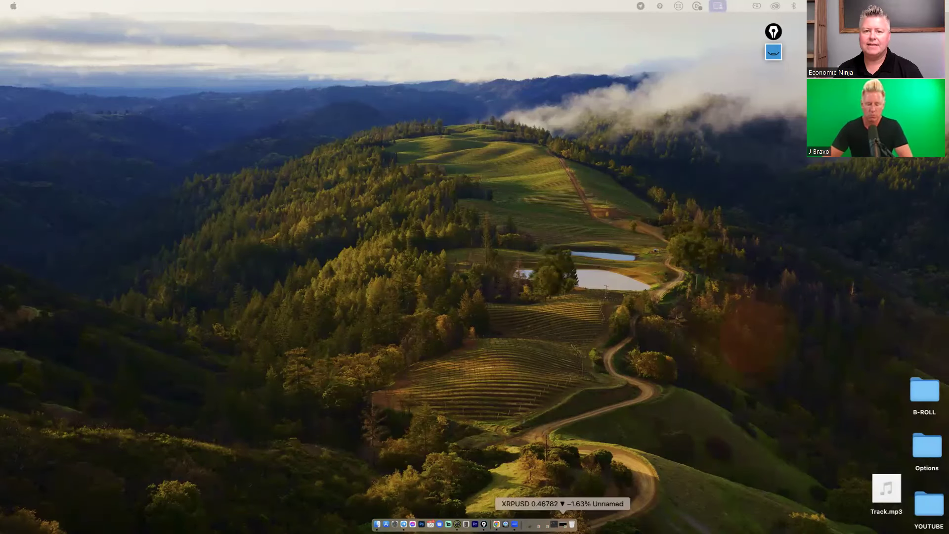
Pan and stretch the monthly XRP/USD chart so the 2016–2024 candles sit higher and taller.
left_click(562, 524)
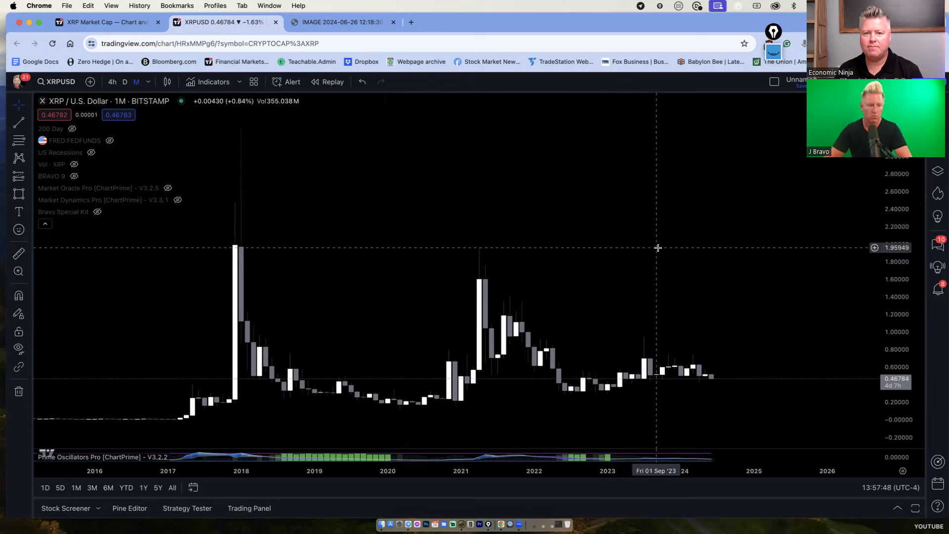
left_click_drag(656, 248, 669, 156)
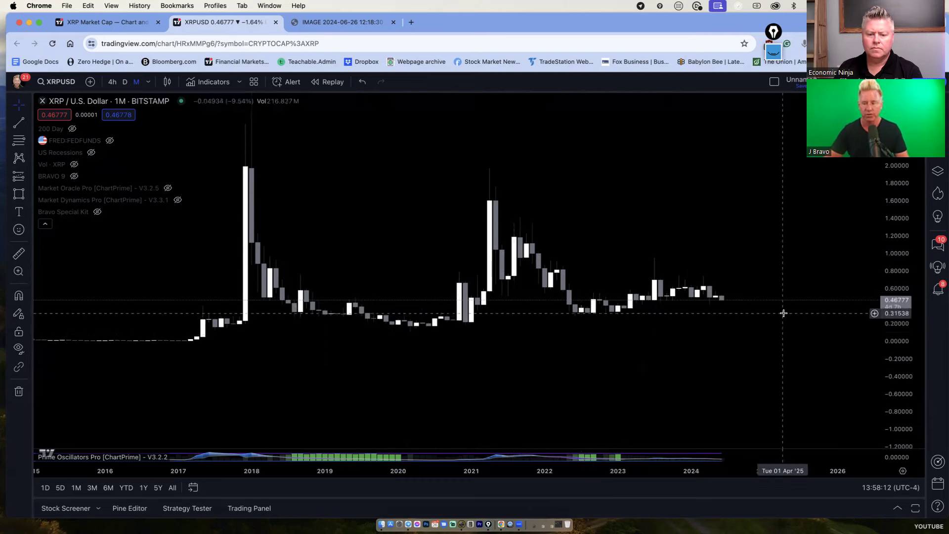
left_click_drag(905, 353, 892, 263)
left_click_drag(755, 273, 754, 298)
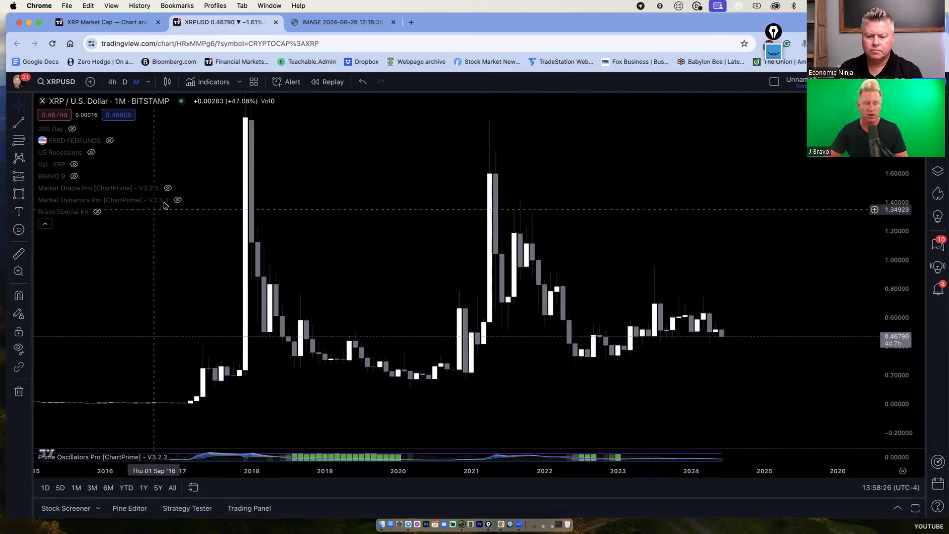
Draw a rising trend line from the April 2020 low near 0.1575 out to May 2026 around 0.53.
left_click(19, 123)
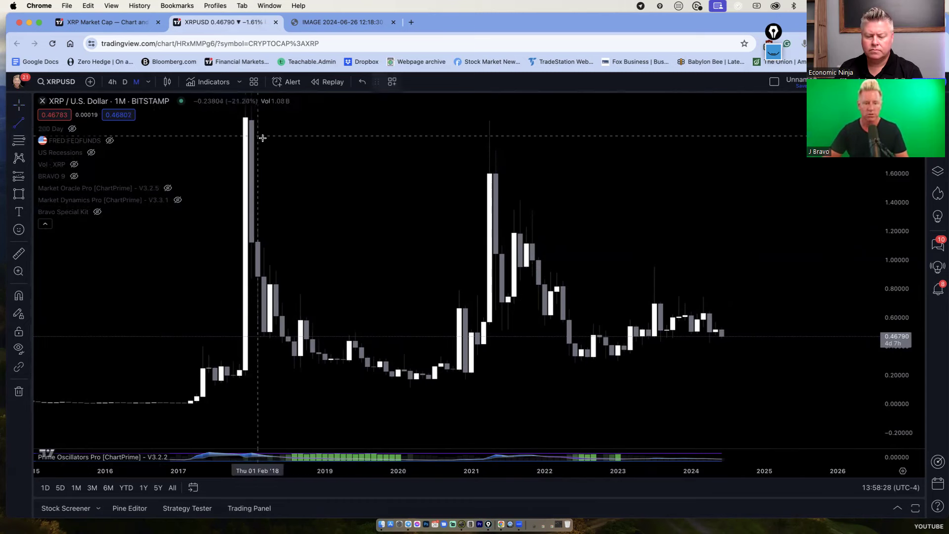
left_click(246, 119)
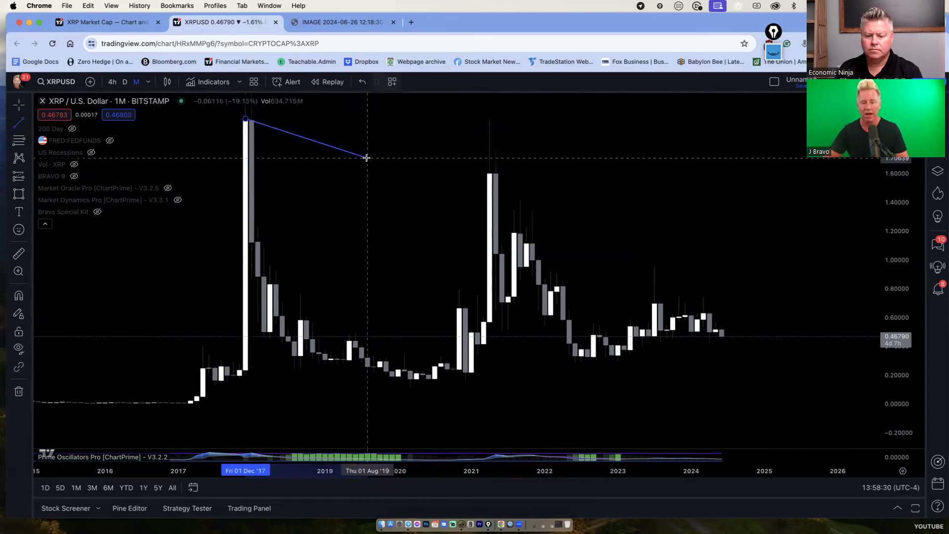
left_click(741, 315)
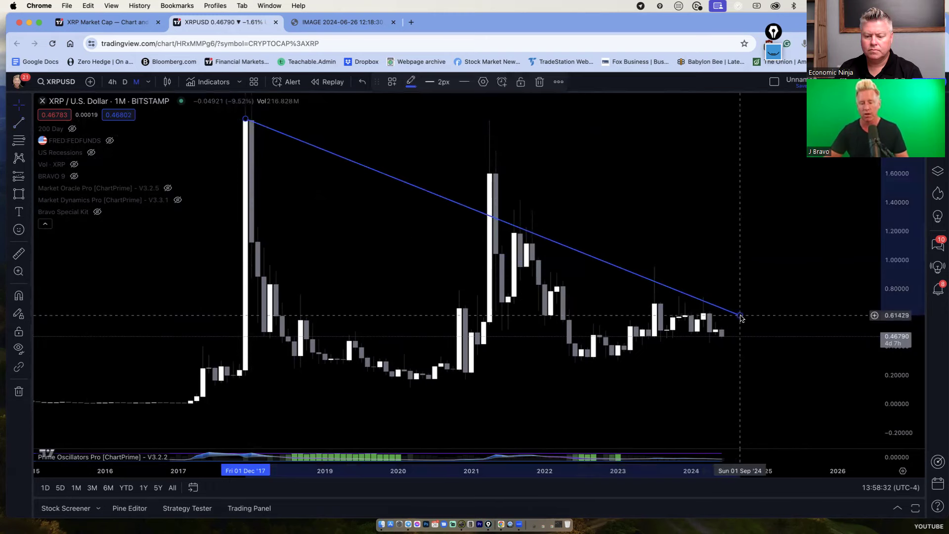
left_click_drag(247, 119, 484, 170)
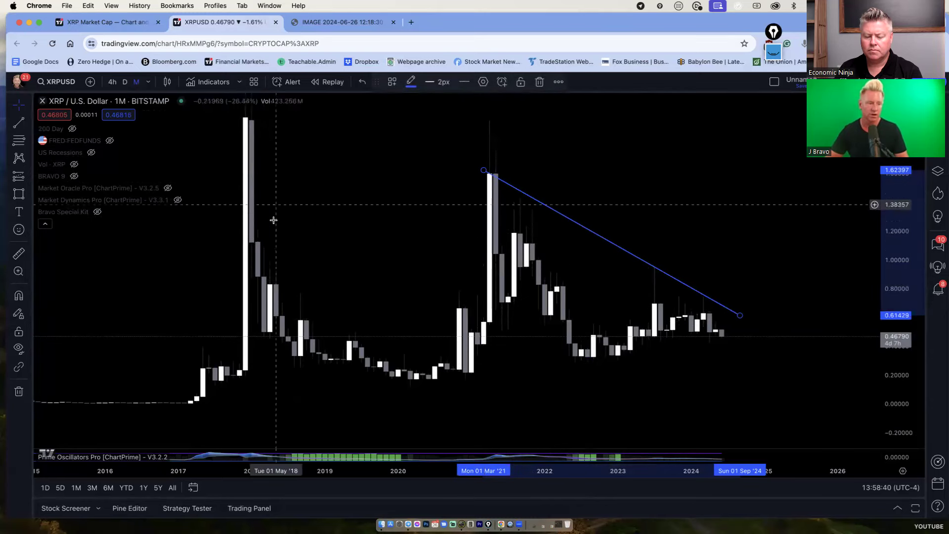
left_click_drag(483, 170, 563, 366)
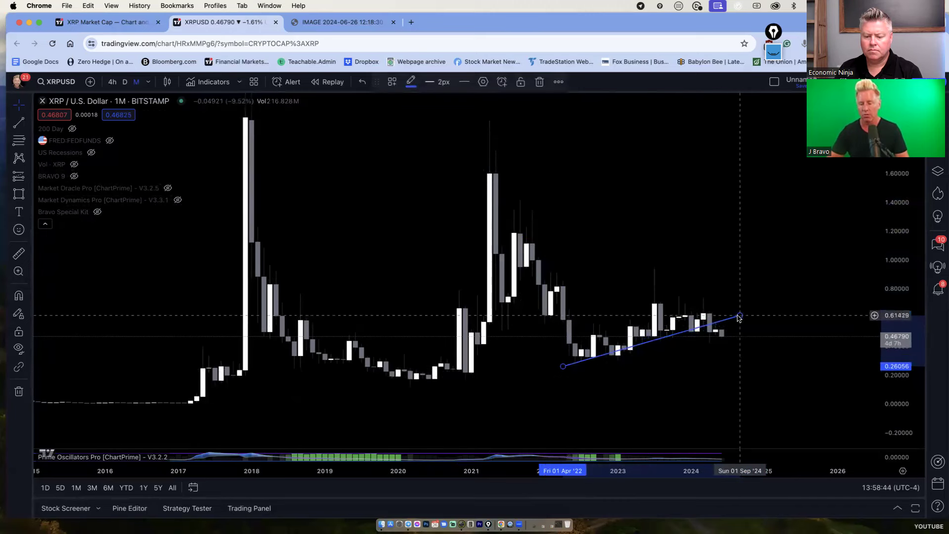
left_click_drag(740, 315, 740, 339)
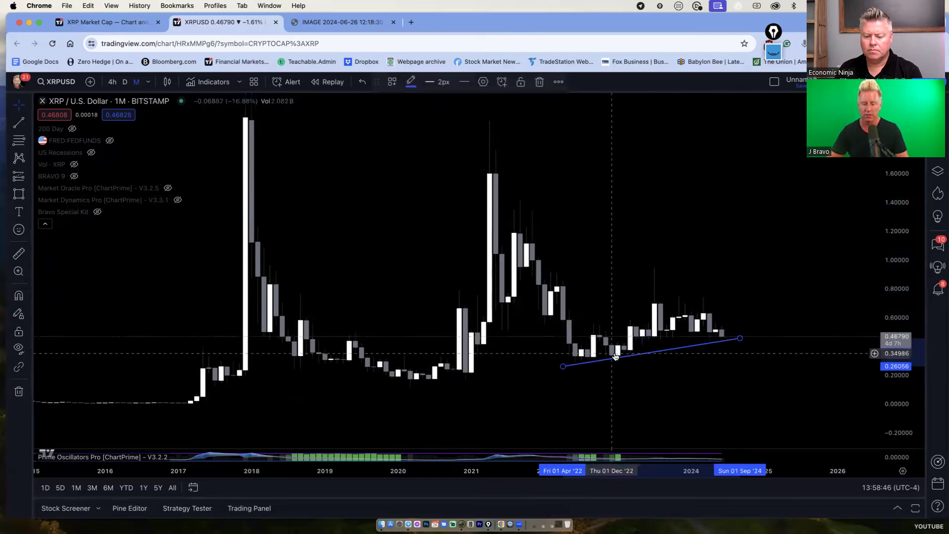
right_click(562, 366)
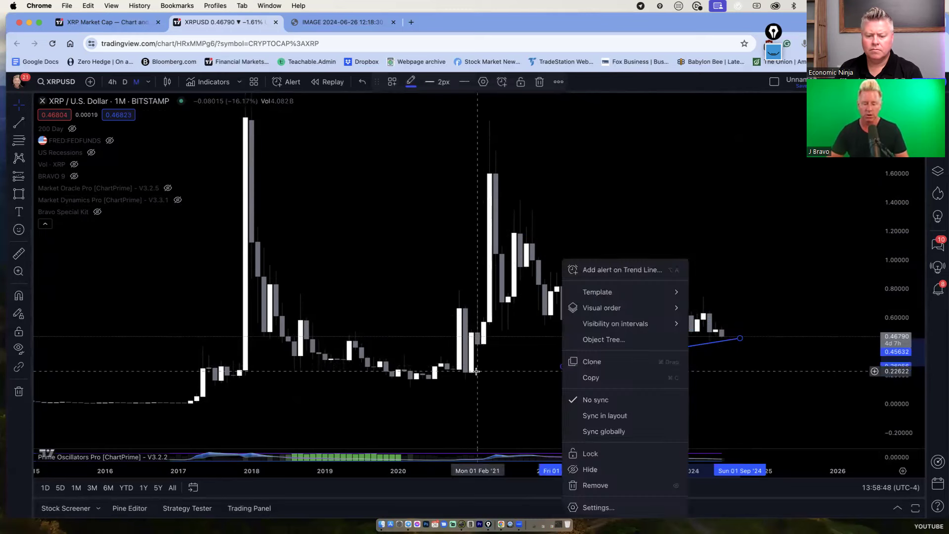
left_click(489, 371)
left_click_drag(564, 369, 415, 383)
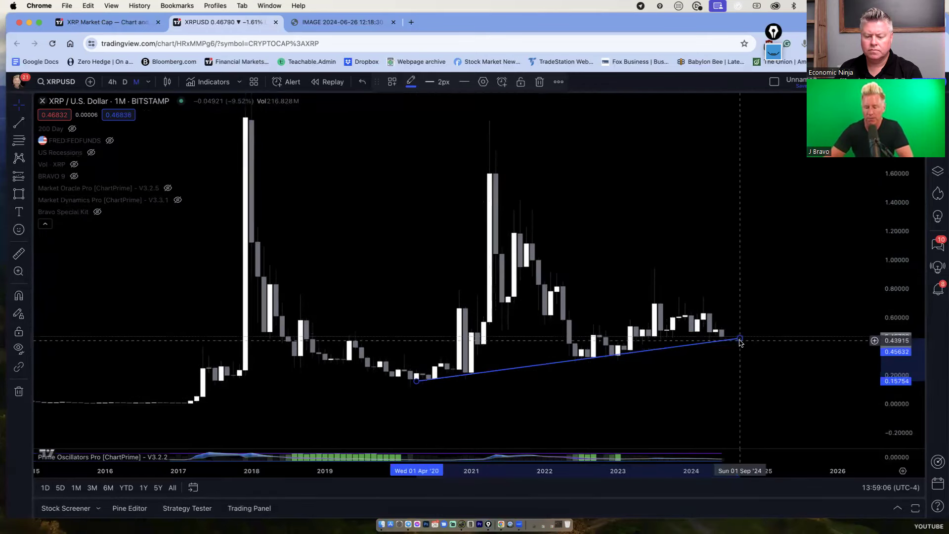
mouse_move(740, 340)
left_mouse_down()
mouse_move(863, 302)
mouse_move(862, 329)
left_mouse_up()
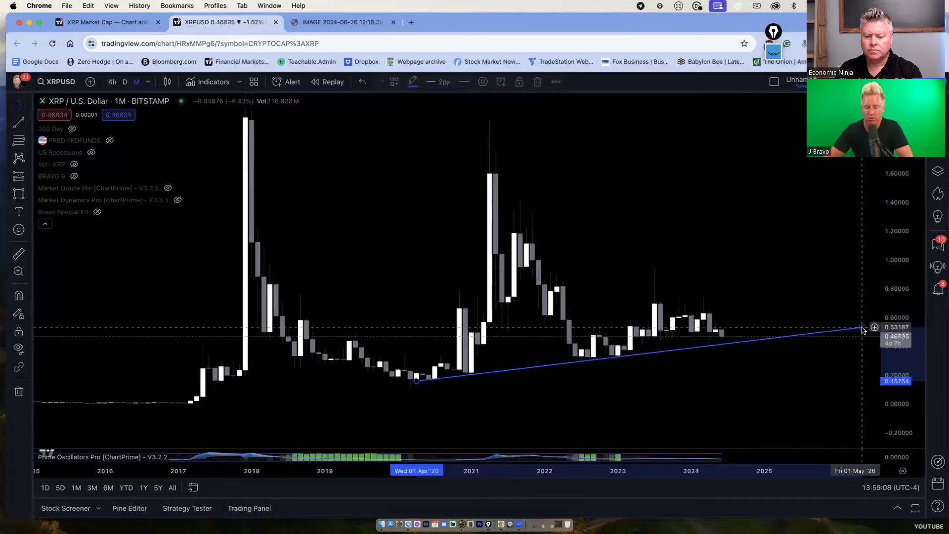
Switch to the D interval and zoom into the March–June 2024 daily candles near 0.4686.
left_click(863, 328)
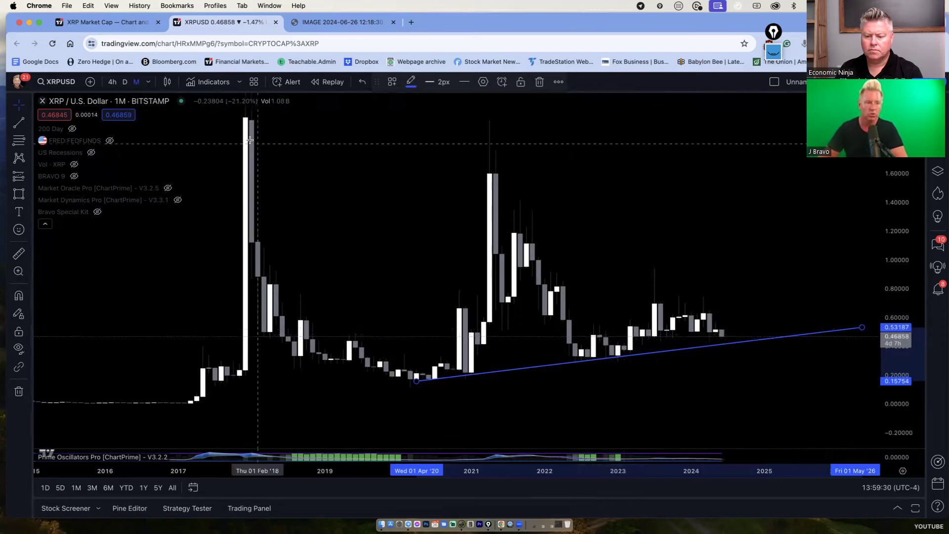
left_click(125, 83)
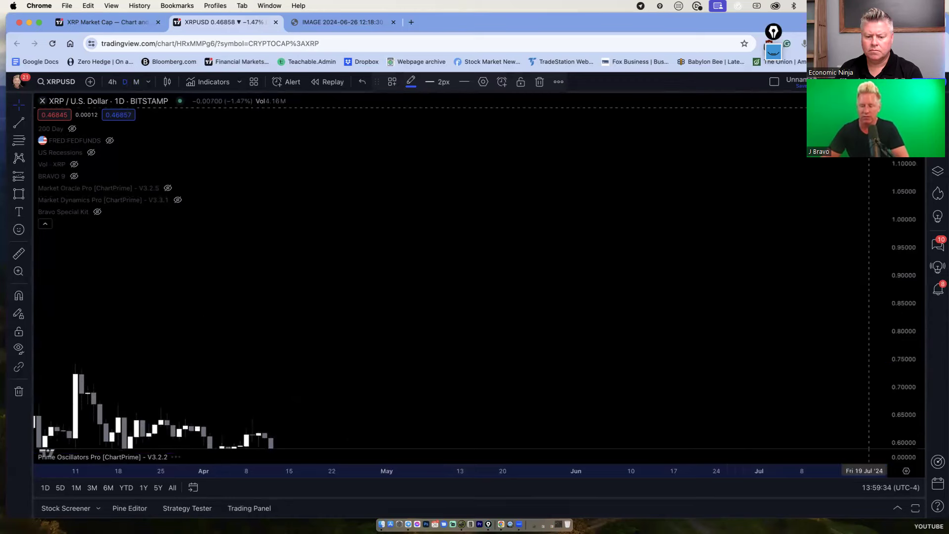
left_click(612, 343)
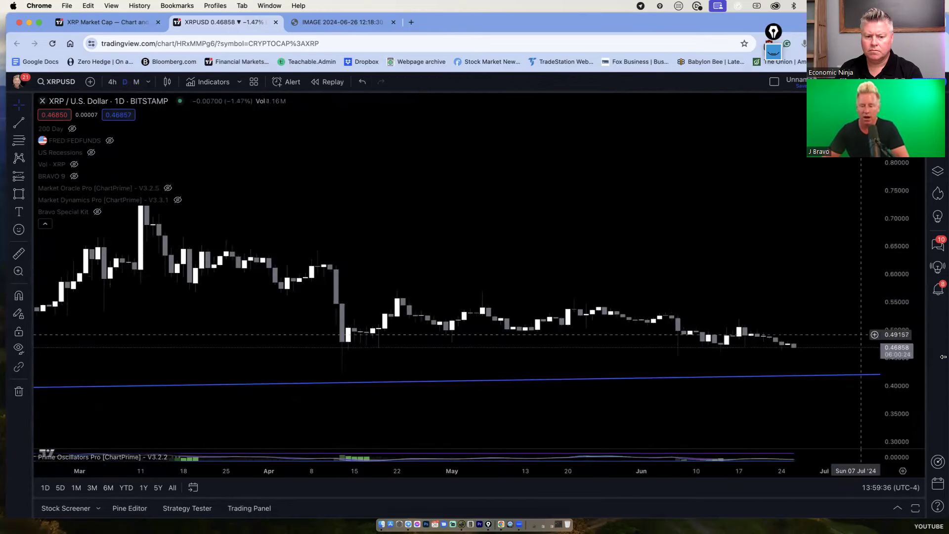
left_click_drag(906, 274, 906, 301)
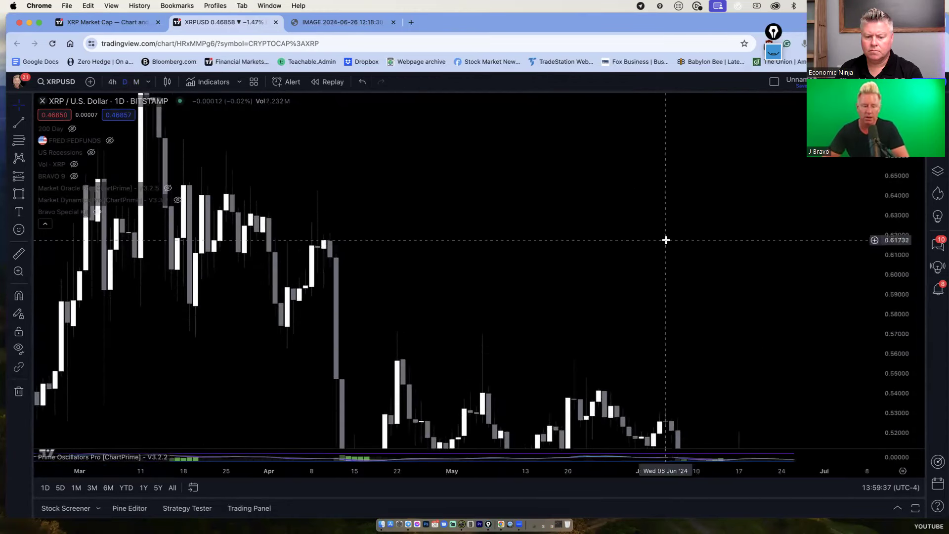
left_click_drag(666, 239, 621, 145)
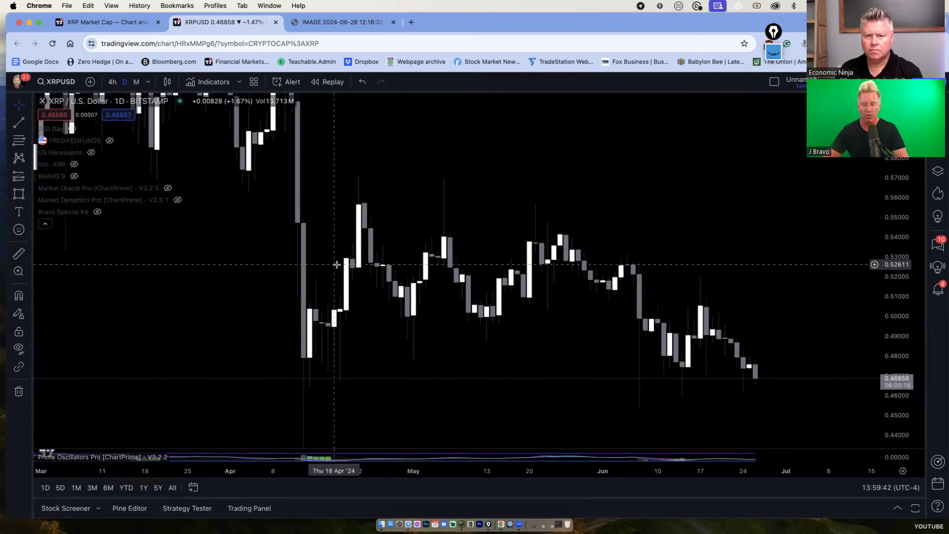
Plot price as a Line and draw a flat trend line near 0.499 from 13 Apr to 21 Jun 2024.
left_click(167, 82)
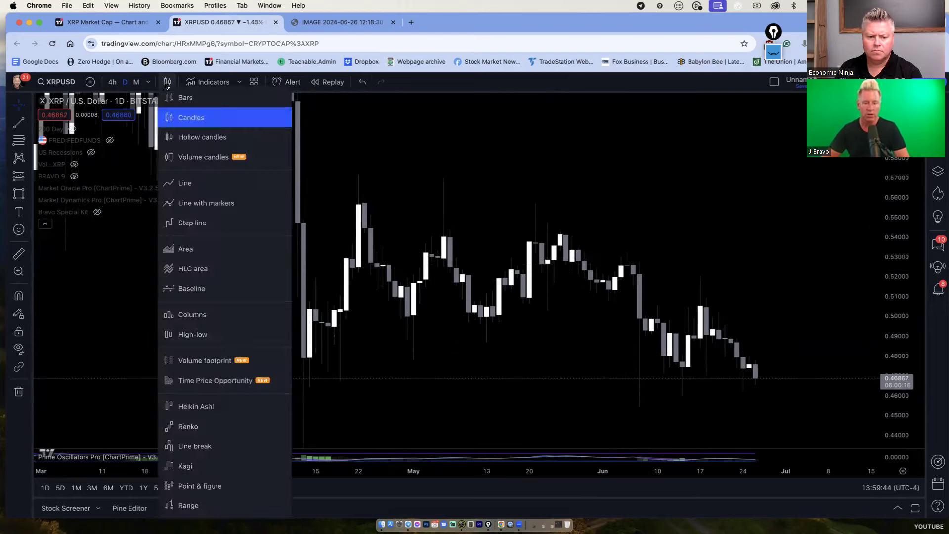
left_click(211, 184)
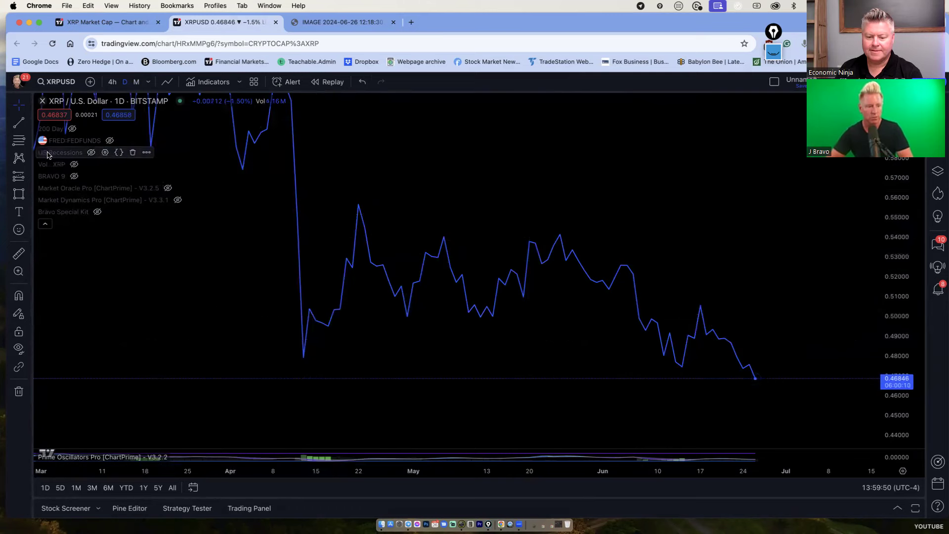
left_click(19, 124)
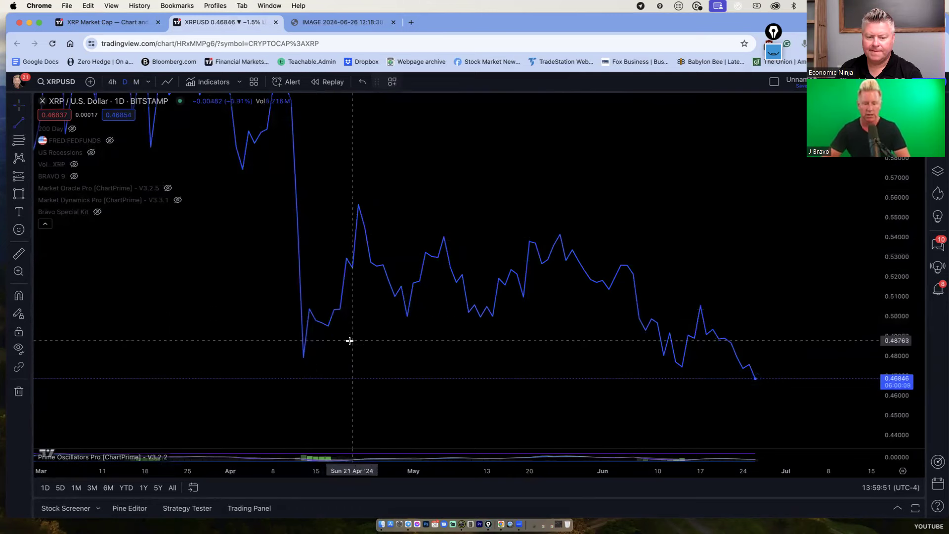
left_click(303, 317)
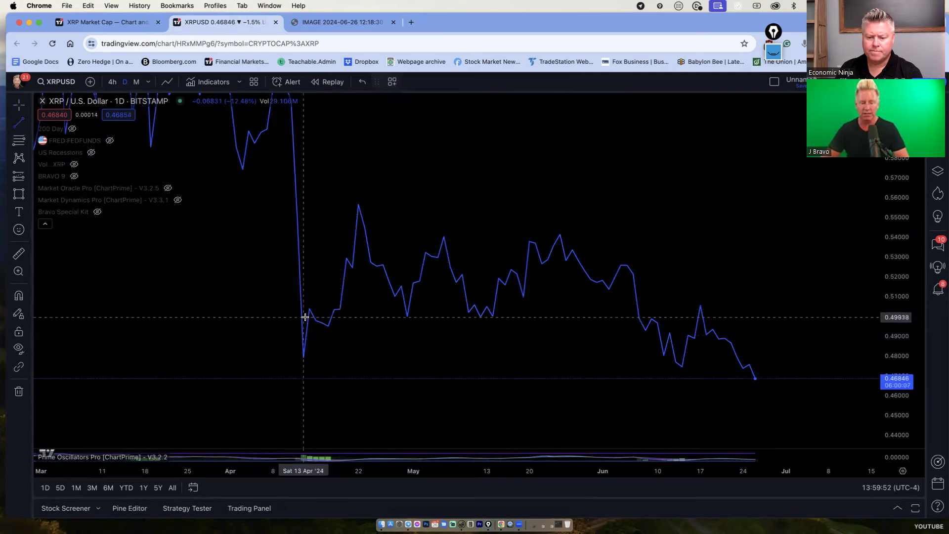
left_click(724, 320)
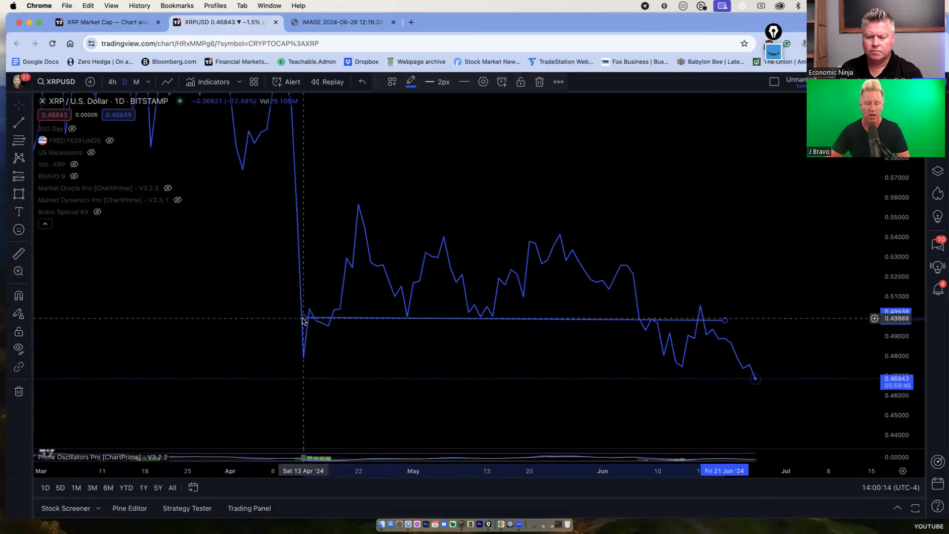
Nudge the 0.499 line's left end, then frame recent months with prices about 0.36–0.70.
left_click_drag(303, 320, 303, 313)
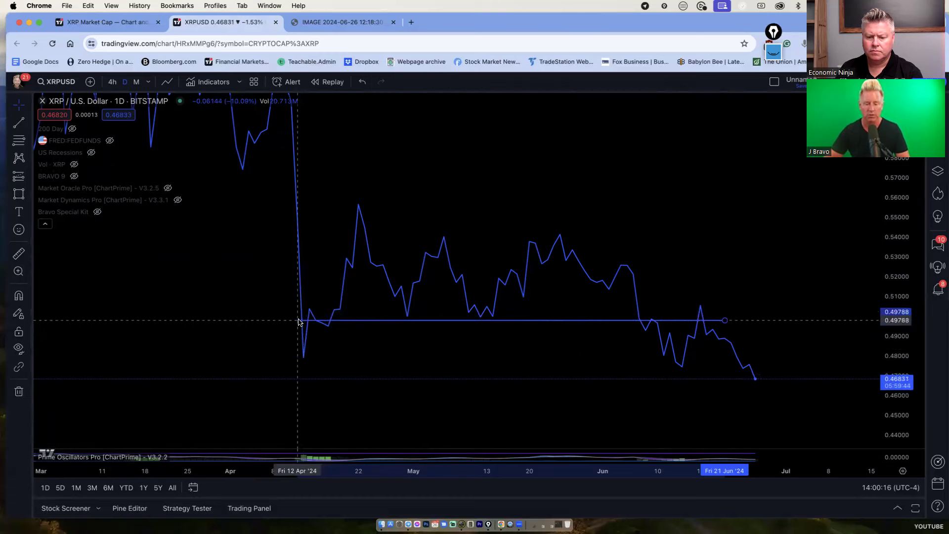
left_click(298, 320)
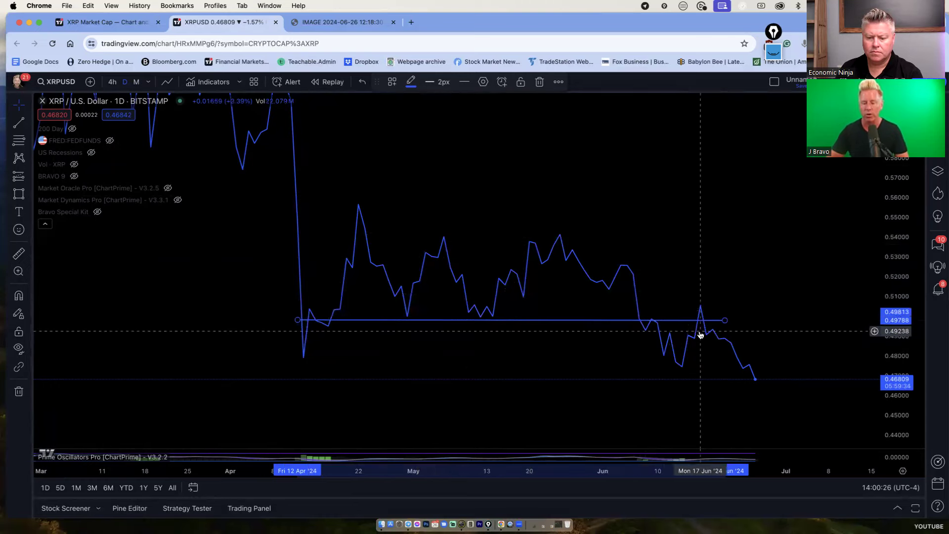
left_click_drag(568, 359, 517, 241)
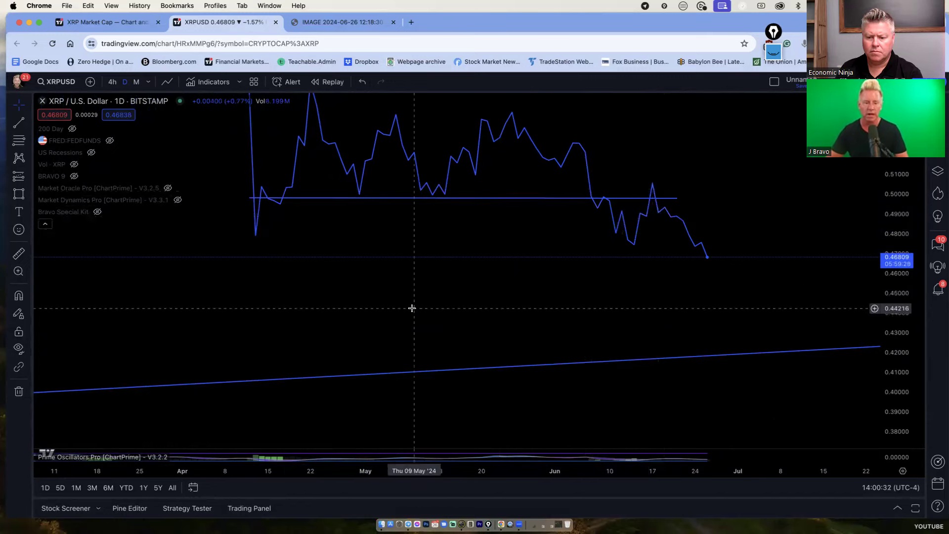
left_click_drag(419, 466, 507, 466)
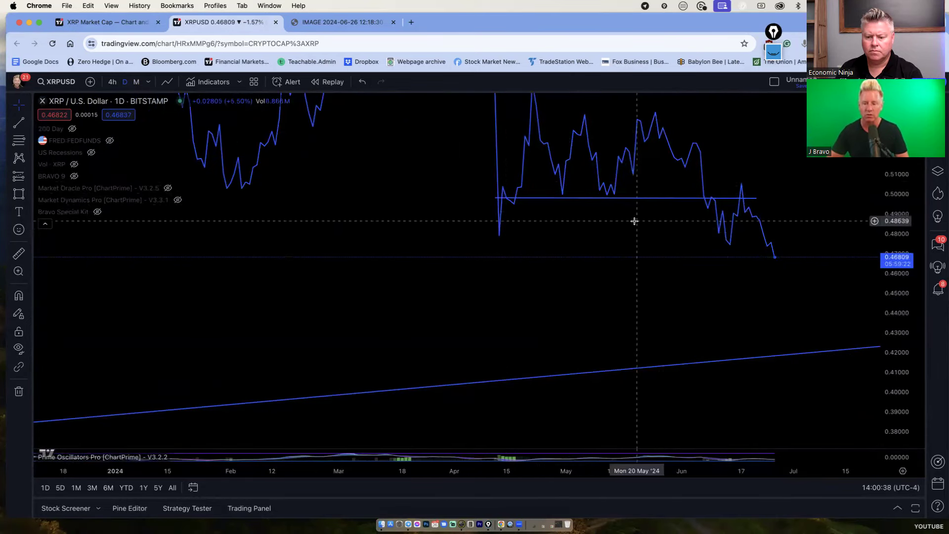
left_click_drag(633, 231, 559, 244)
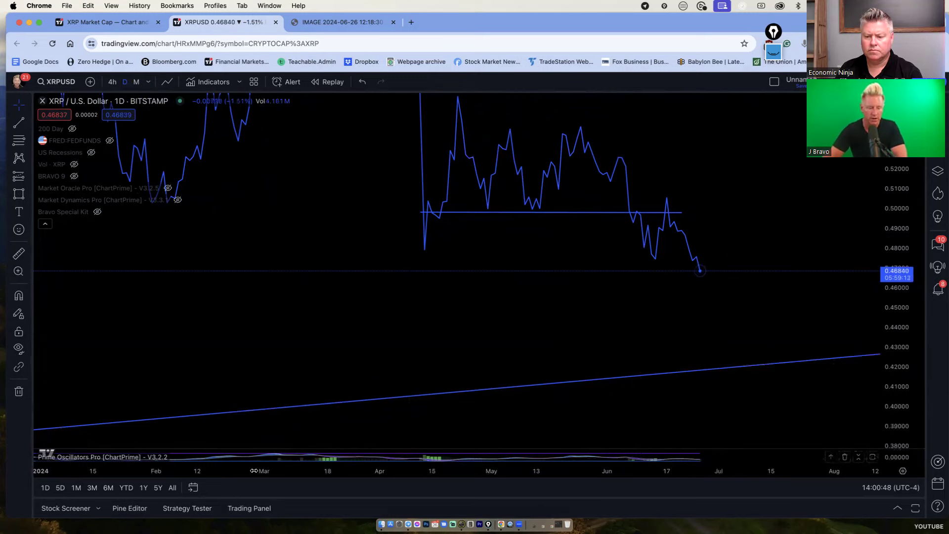
scroll(258, 471, "down", 5)
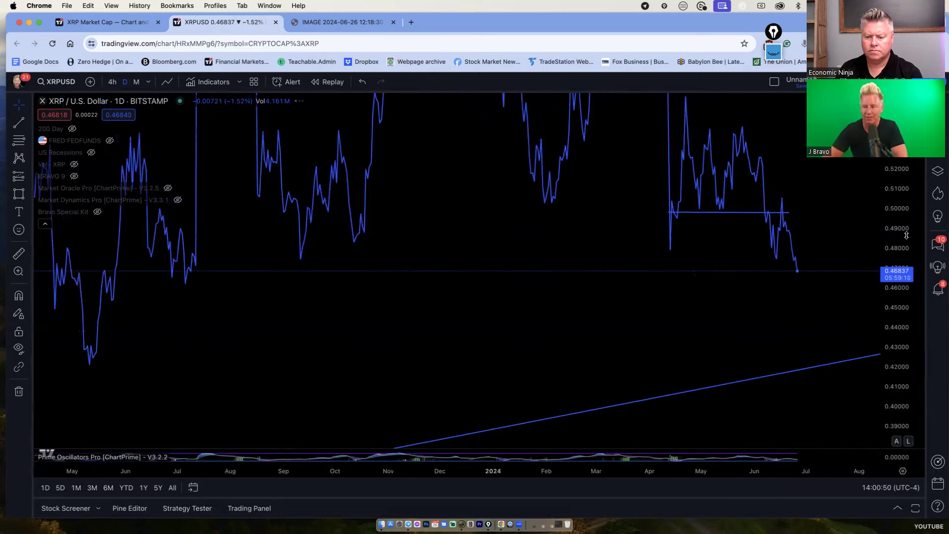
left_click_drag(885, 356, 885, 408)
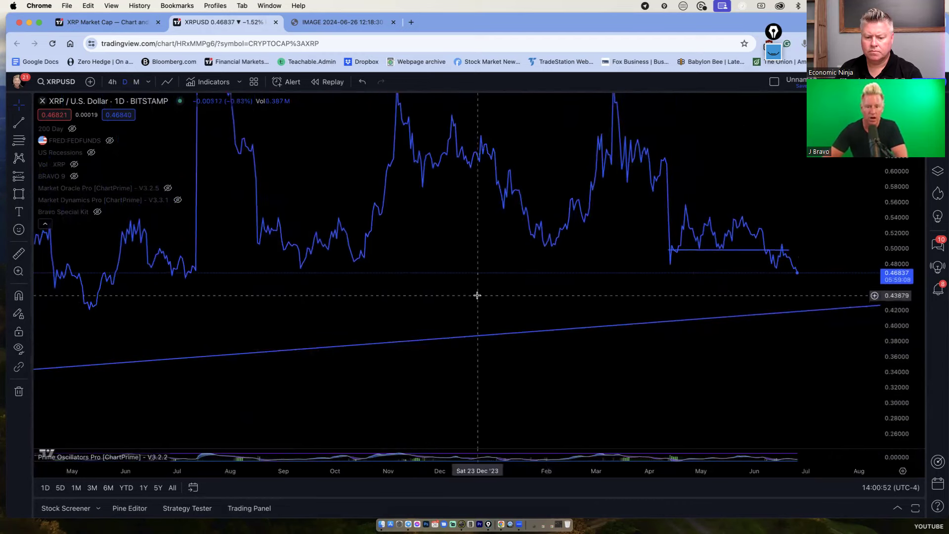
left_click_drag(476, 297, 449, 342)
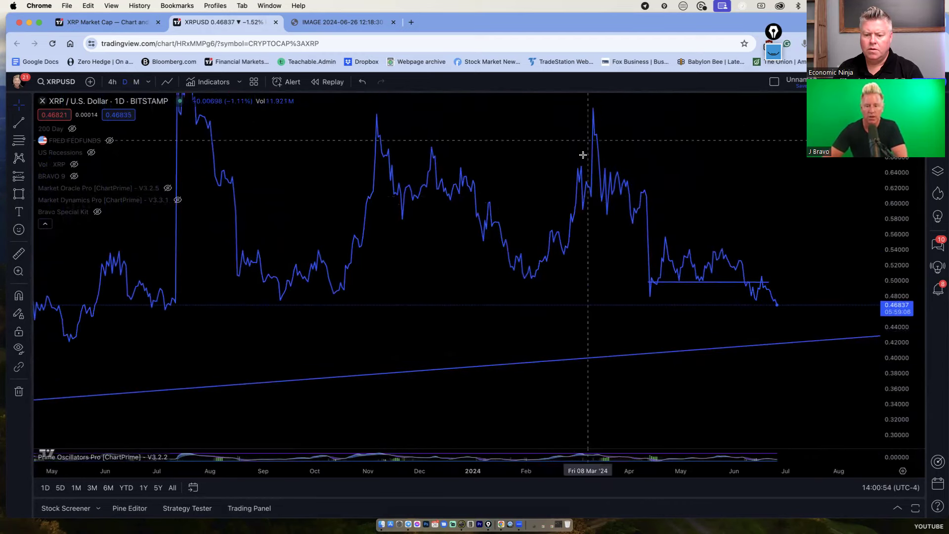
left_click_drag(532, 146, 492, 184)
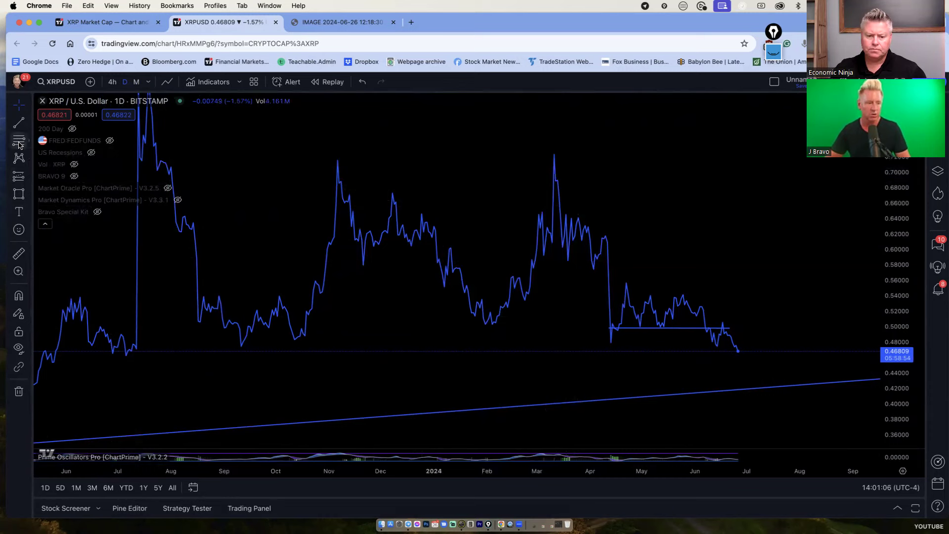
Place an emoji sticker on the March 2024 price peak.
left_click(18, 227)
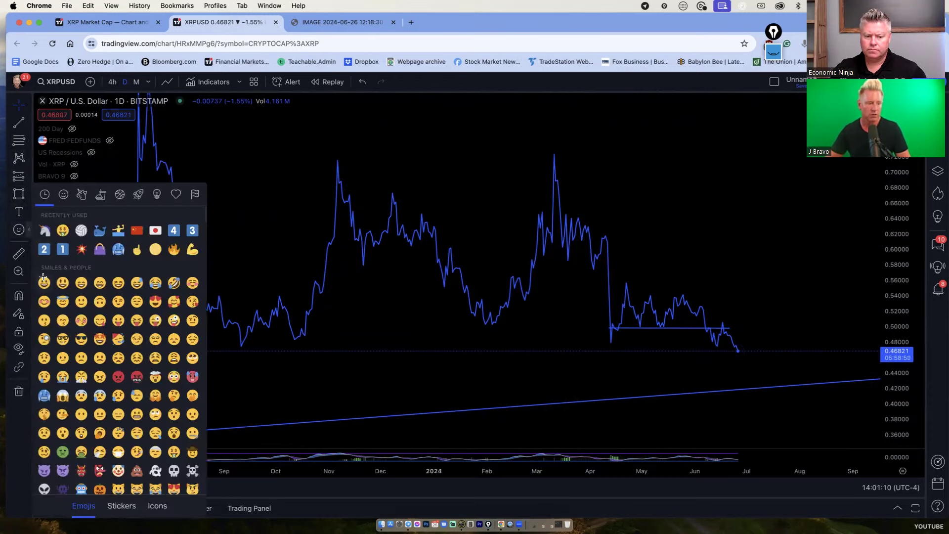
left_click(43, 279)
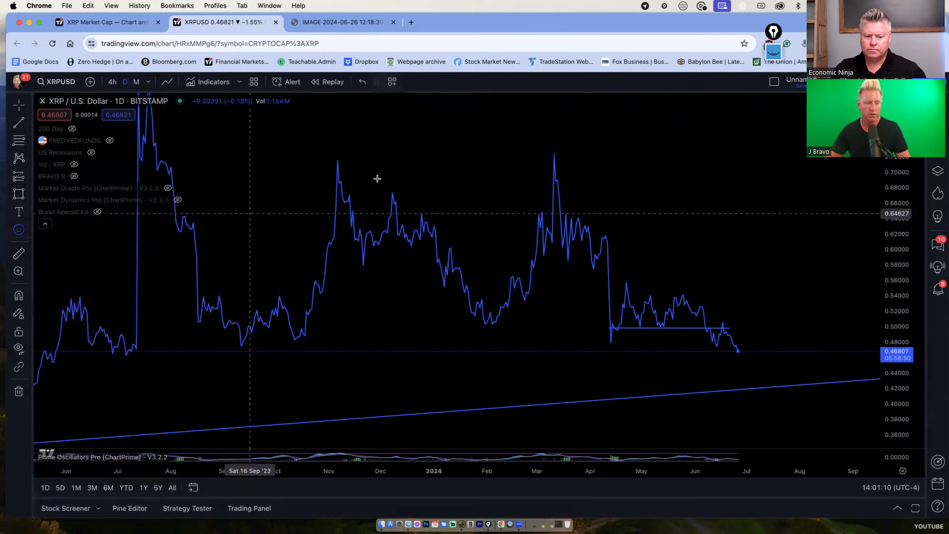
left_click(555, 159)
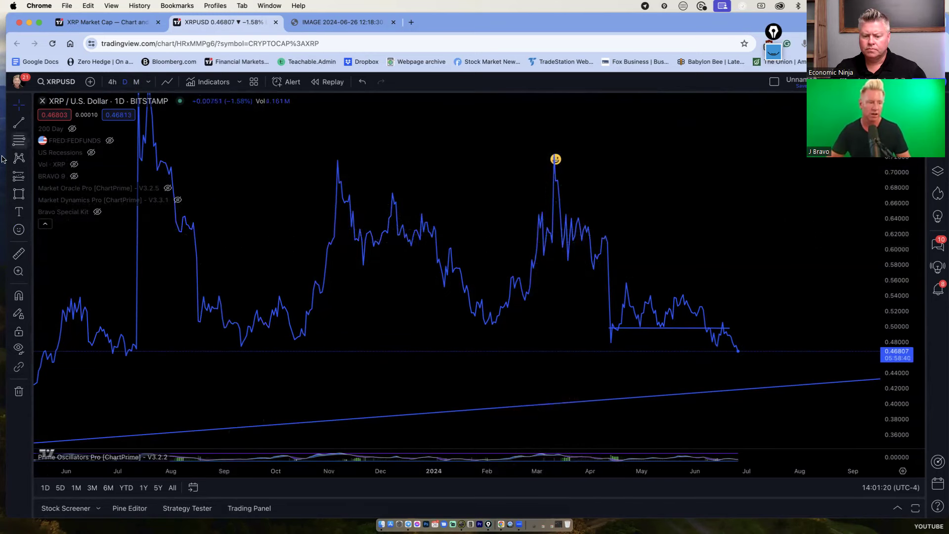
Draw a flat trend line near 0.594 from 29 Feb to 16 Apr 2024.
left_click(20, 123)
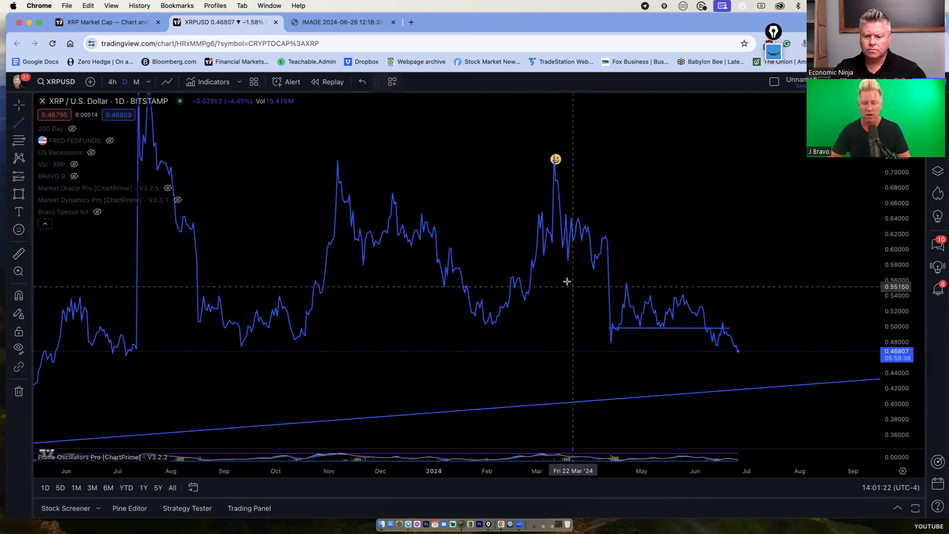
left_click(534, 254)
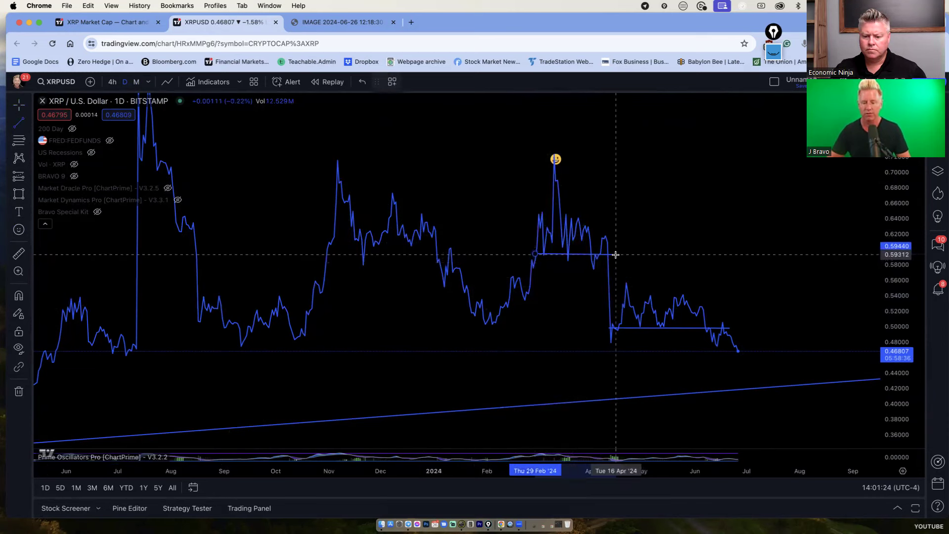
left_click(615, 253)
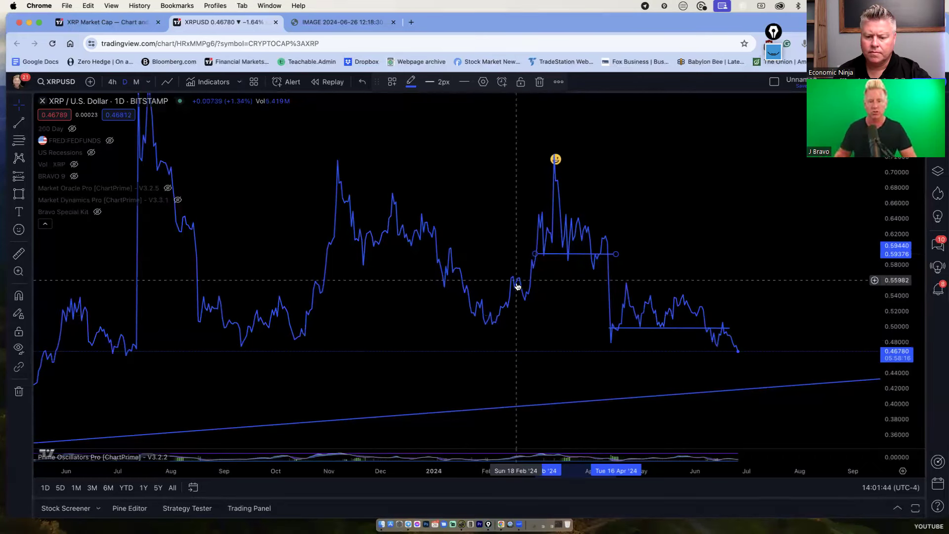
Draw a vertical line near 12 April 2024 from the 0.594 level down to about 0.47.
left_click(20, 123)
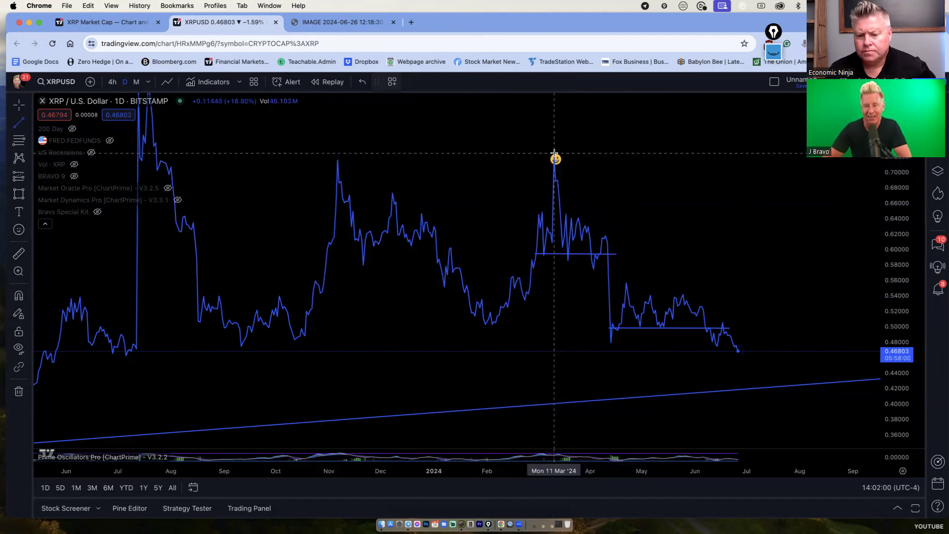
left_click_drag(554, 154, 554, 254)
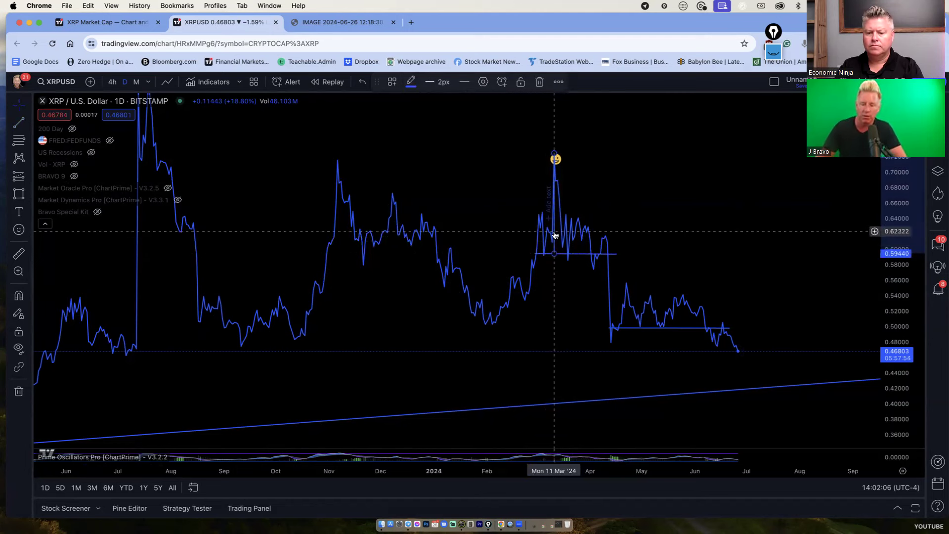
mouse_move(567, 248)
left_mouse_down()
mouse_move(613, 296)
mouse_move(585, 317)
mouse_move(583, 334)
mouse_move(603, 335)
left_mouse_up()
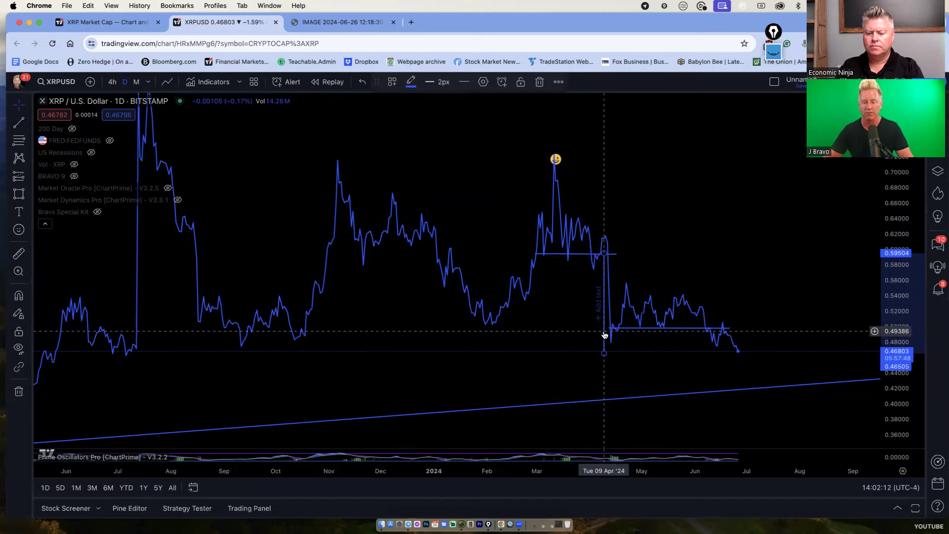
left_click(675, 278)
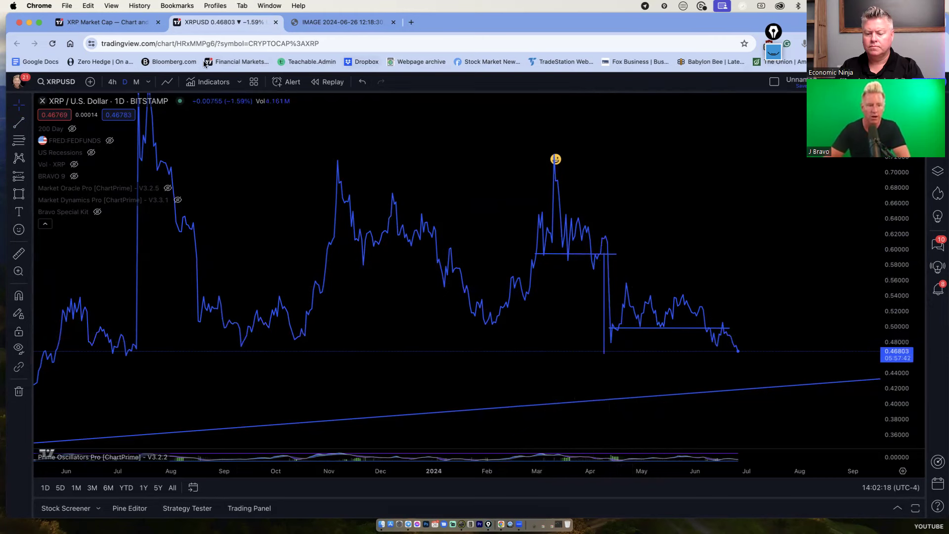
Change the chart type from Line to Candles.
left_click(166, 82)
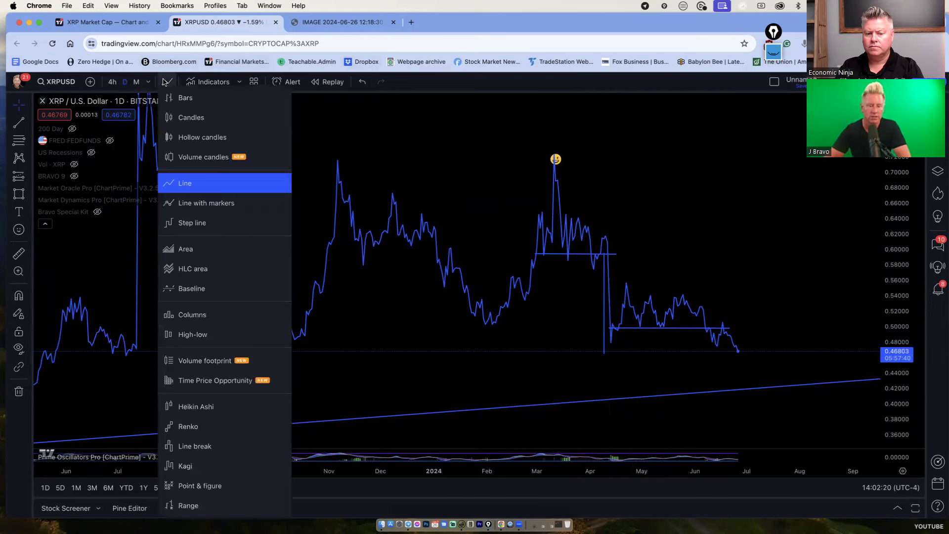
left_click(197, 120)
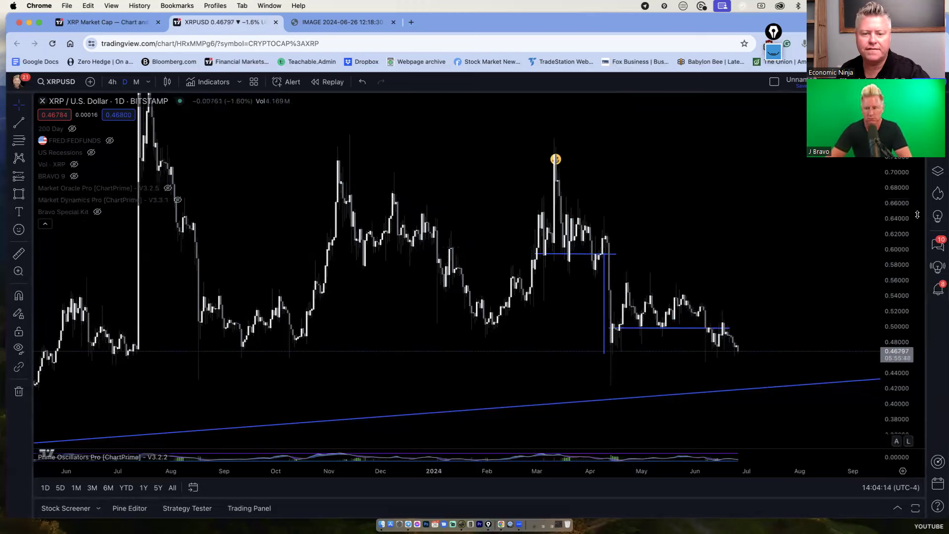
Collapse the indicator legend, compress both axes, and frame 2019–2023 with the April 2021 peak visible.
left_click_drag(904, 209, 894, 368)
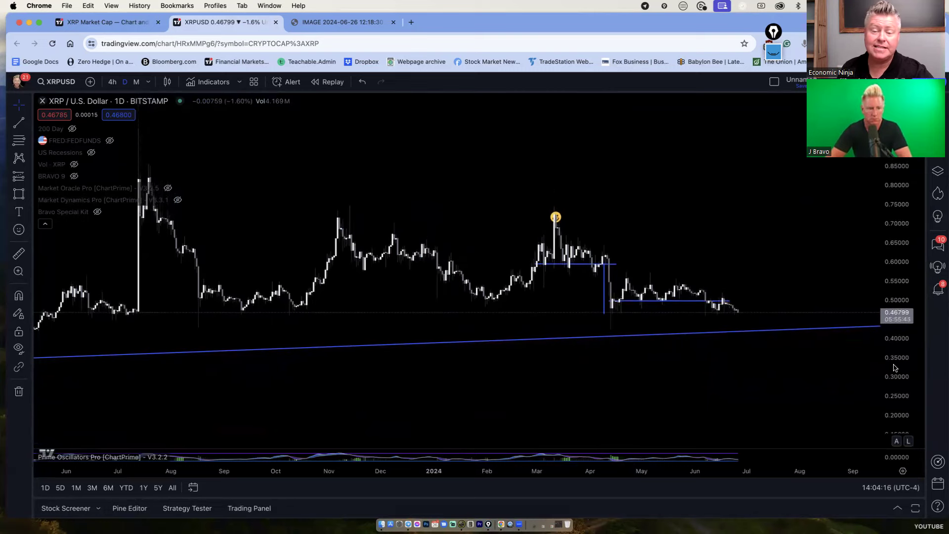
left_click(45, 223)
left_click_drag(80, 237, 650, 291)
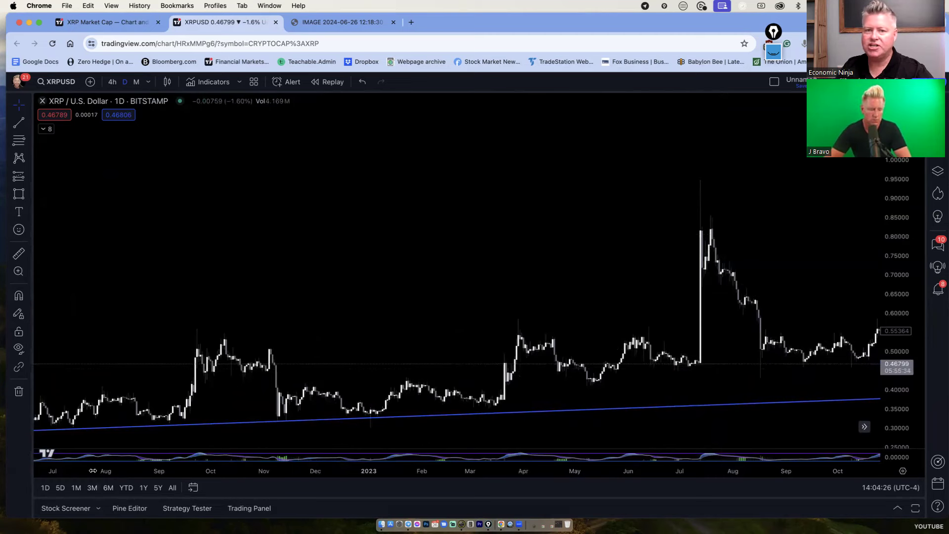
left_click_drag(106, 470, 634, 483)
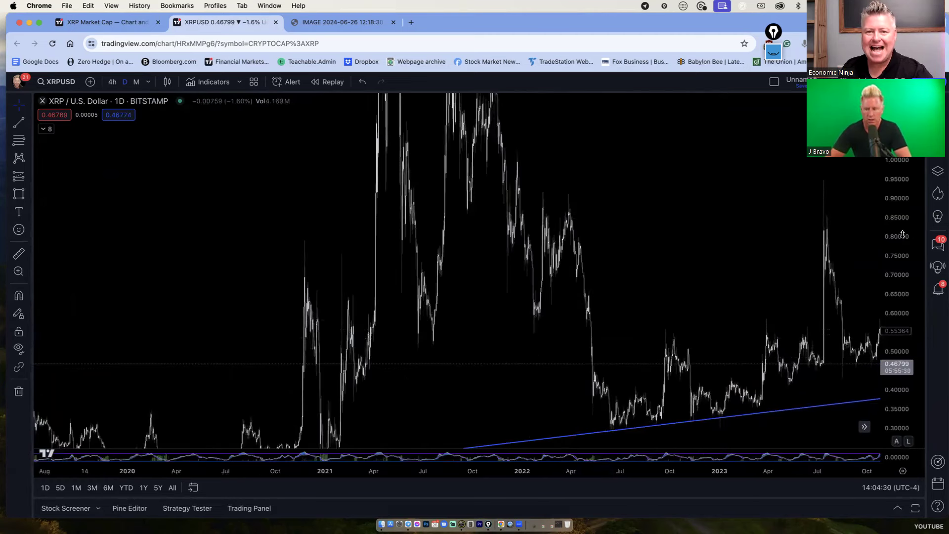
left_click_drag(902, 234, 896, 310)
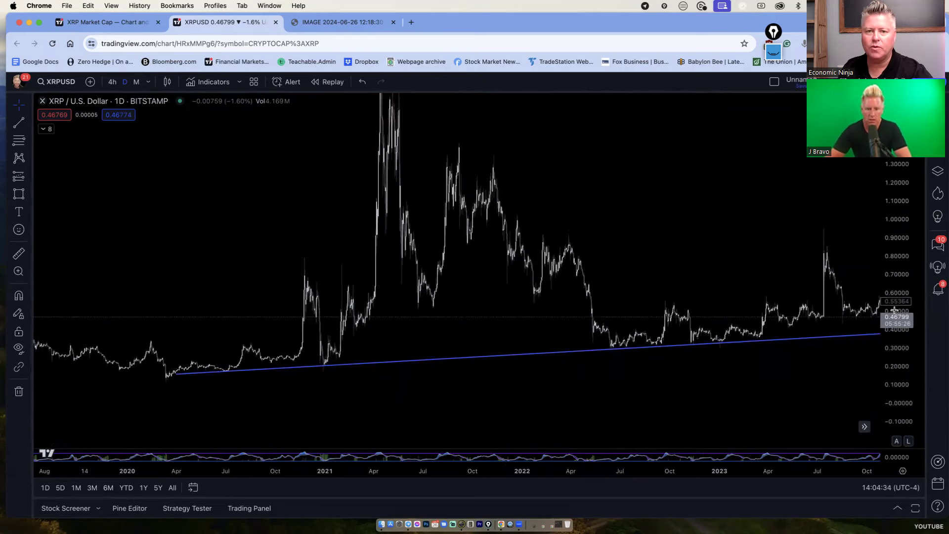
left_click_drag(661, 180, 706, 249)
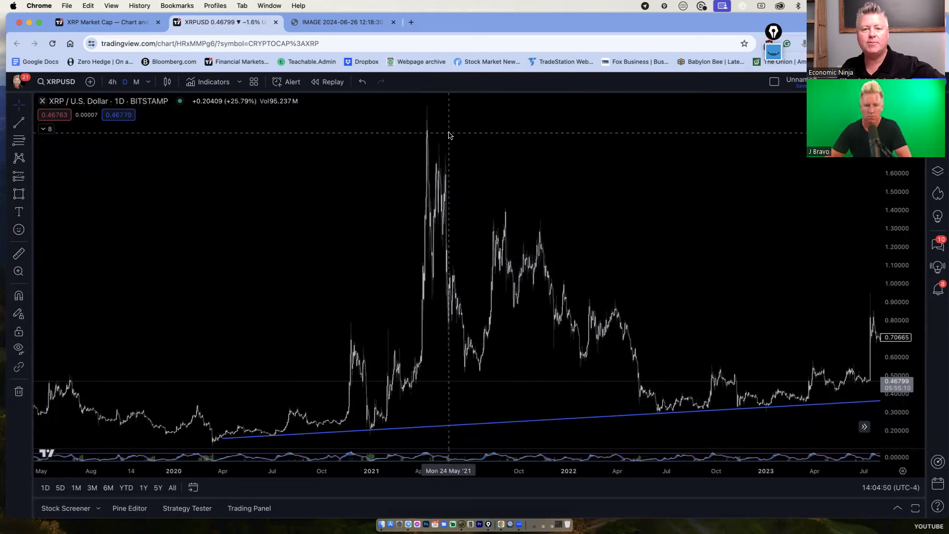
left_click_drag(446, 134, 482, 166)
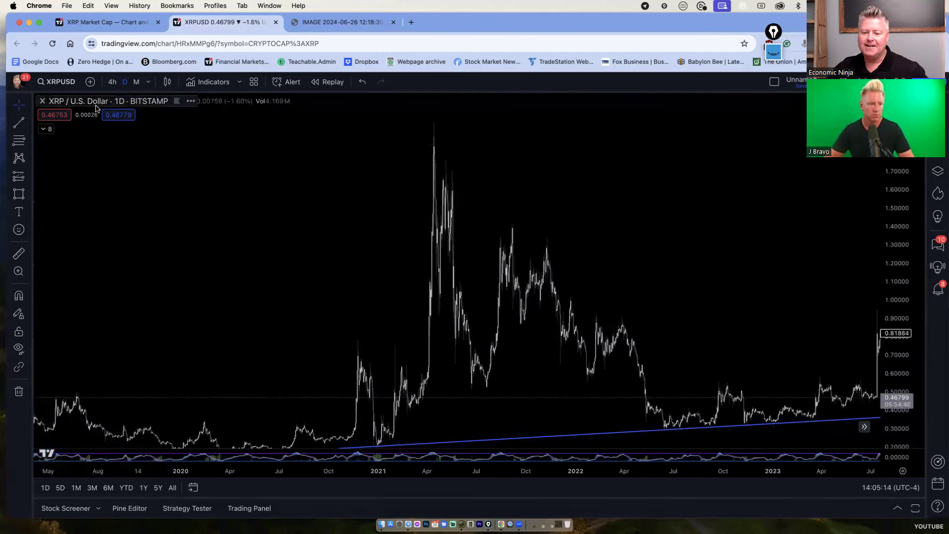
Switch back to a Line chart and zoom out to span 2016 through mid-2024, both peaks visible.
left_click(169, 82)
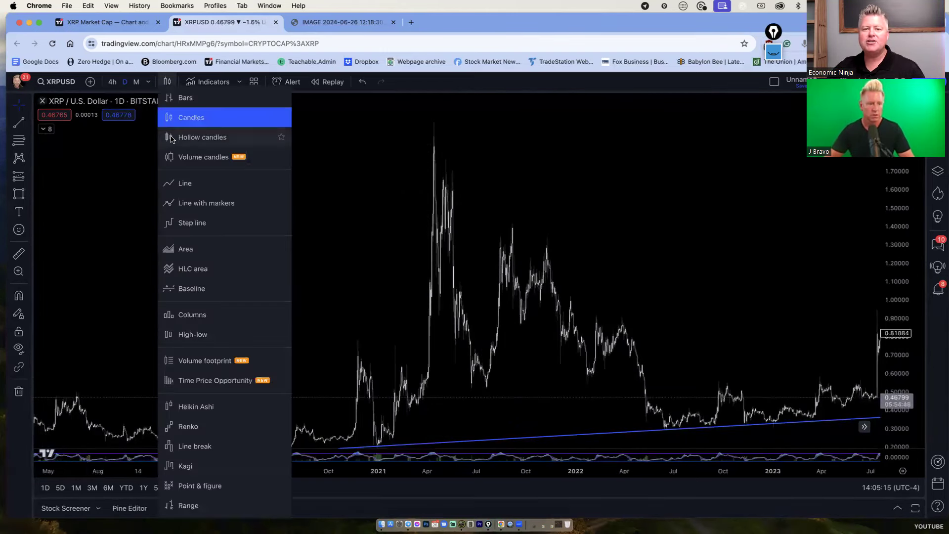
left_click(180, 183)
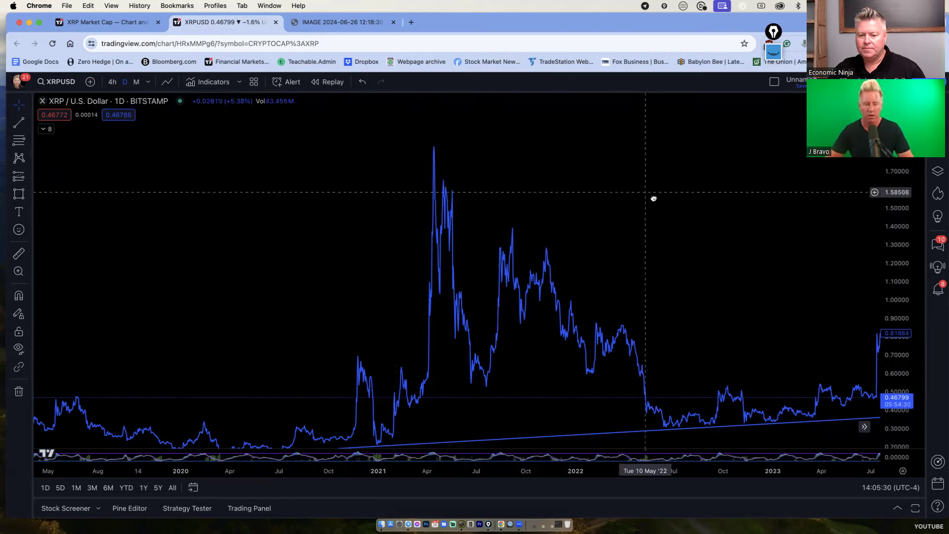
left_click_drag(654, 198, 583, 160)
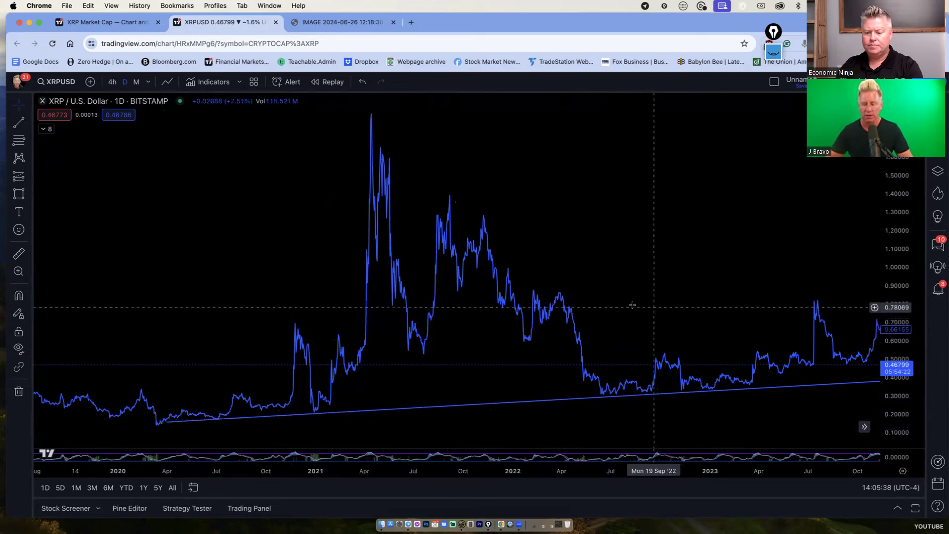
left_click_drag(632, 305, 476, 296)
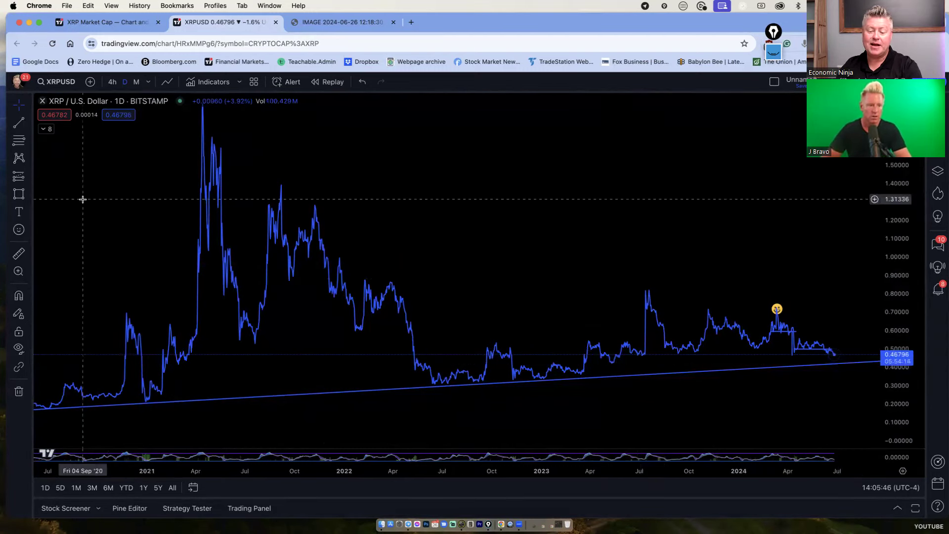
left_click_drag(805, 194, 683, 177)
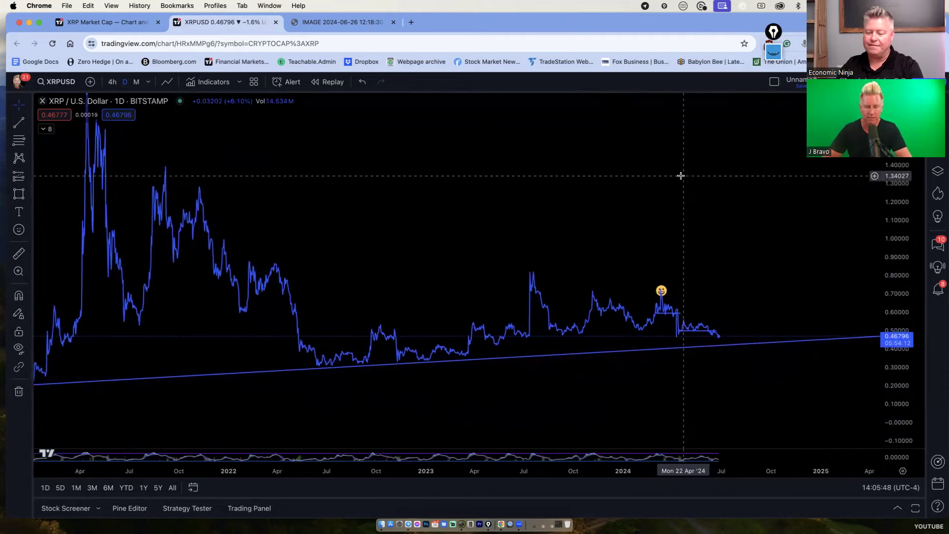
scroll(541, 486, "down", 2)
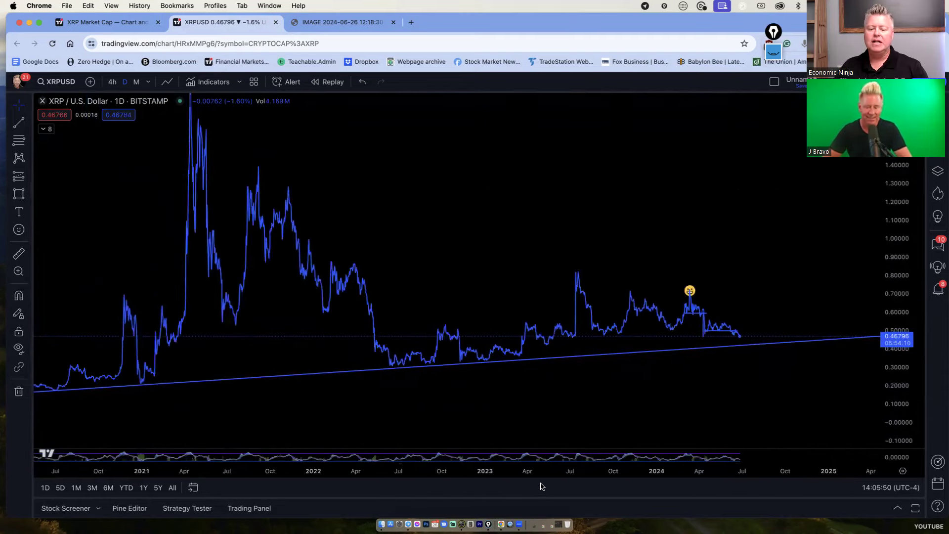
scroll(542, 486, "down", 2)
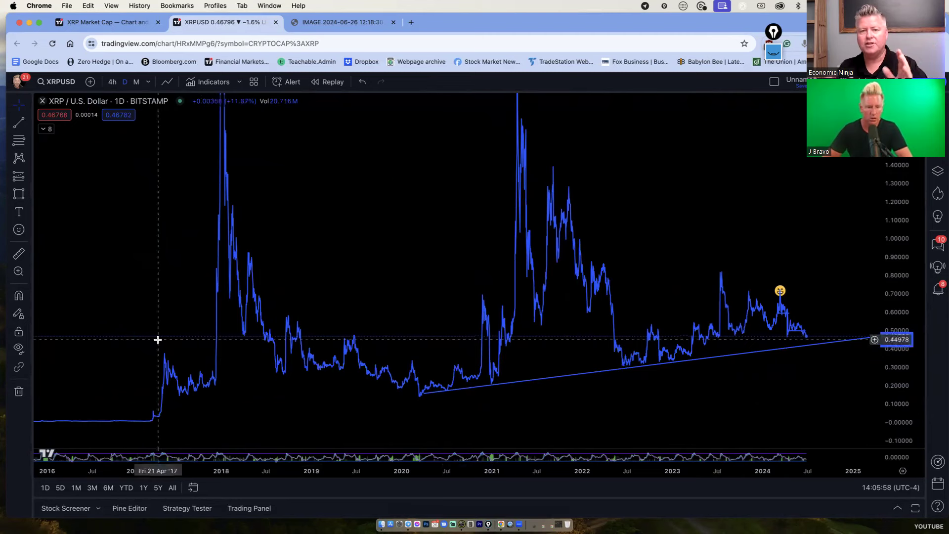
Draw a Fib Retracement from the March 2020 low (0.13866) to the 2021 peak (1.83108).
left_click(19, 141)
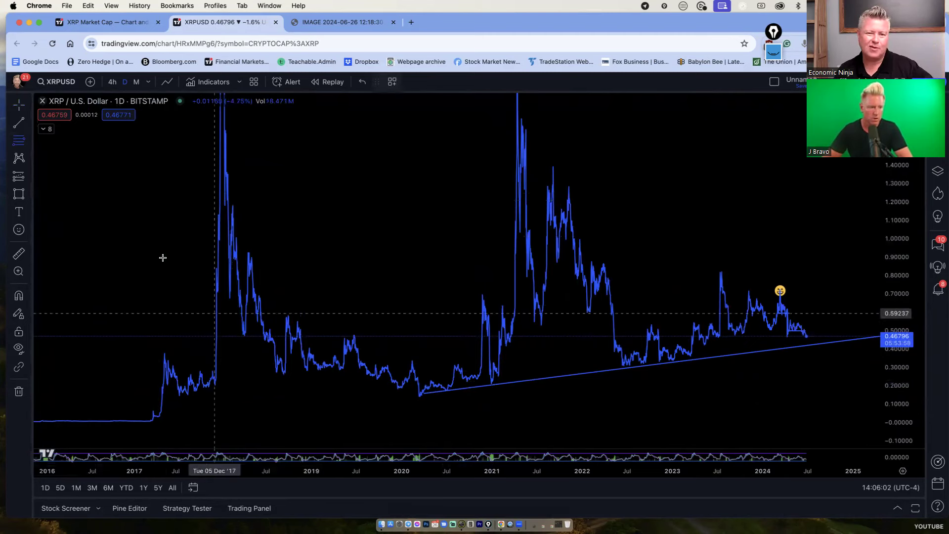
left_click(28, 144)
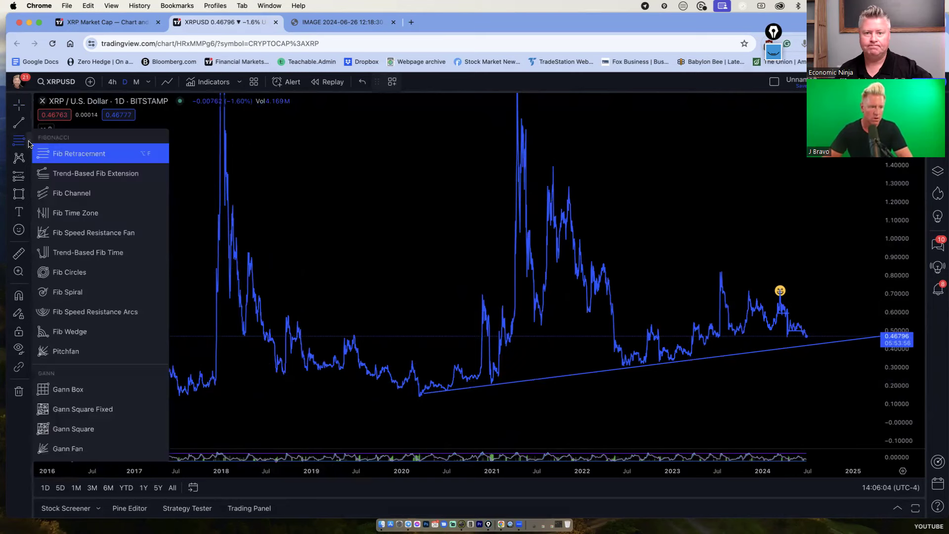
left_click(54, 149)
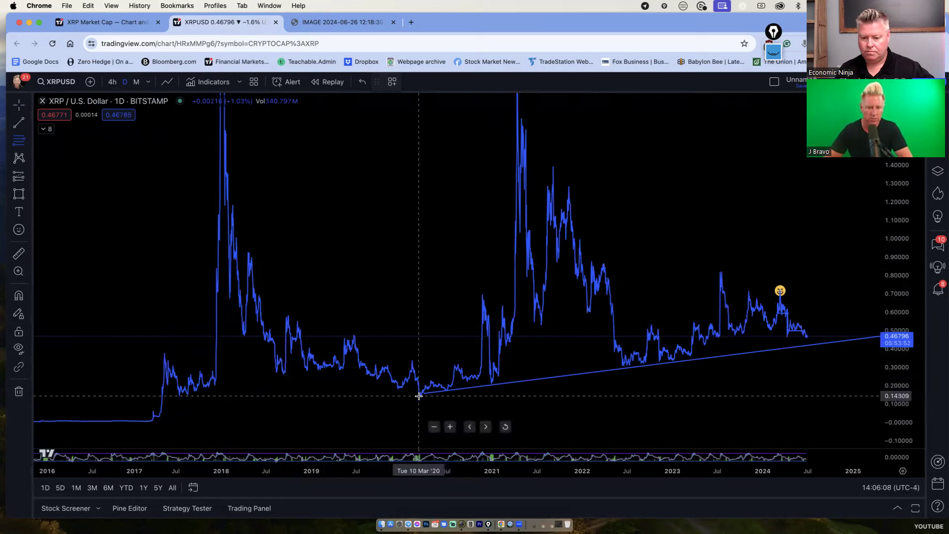
left_click_drag(904, 201, 899, 220)
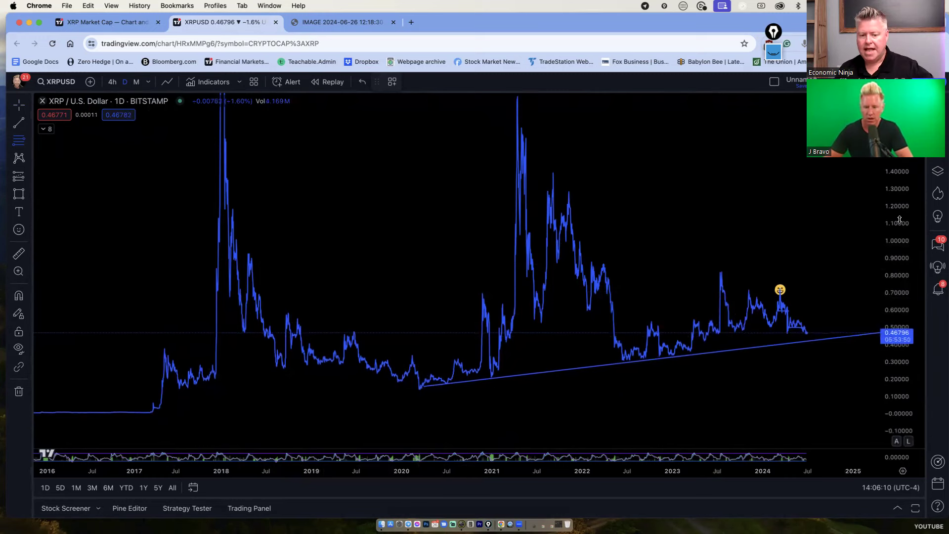
left_click(419, 390)
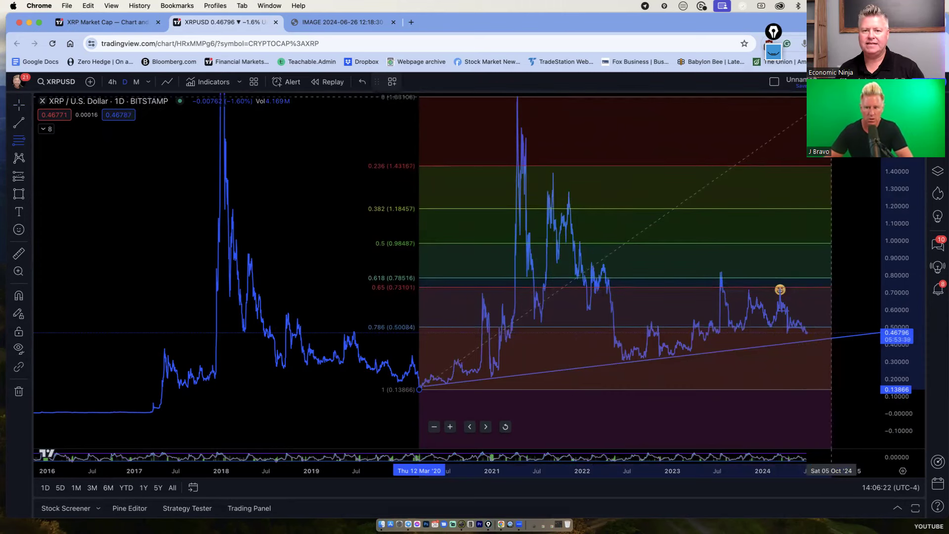
left_click(831, 97)
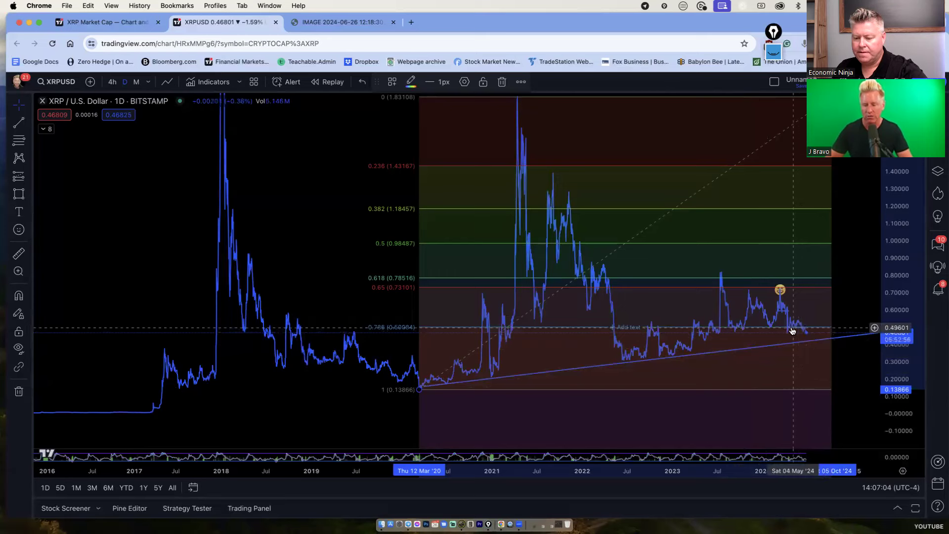
Delete the Fibonacci retracement and draw a falling trend line from the July 2023 peak.
left_click(501, 82)
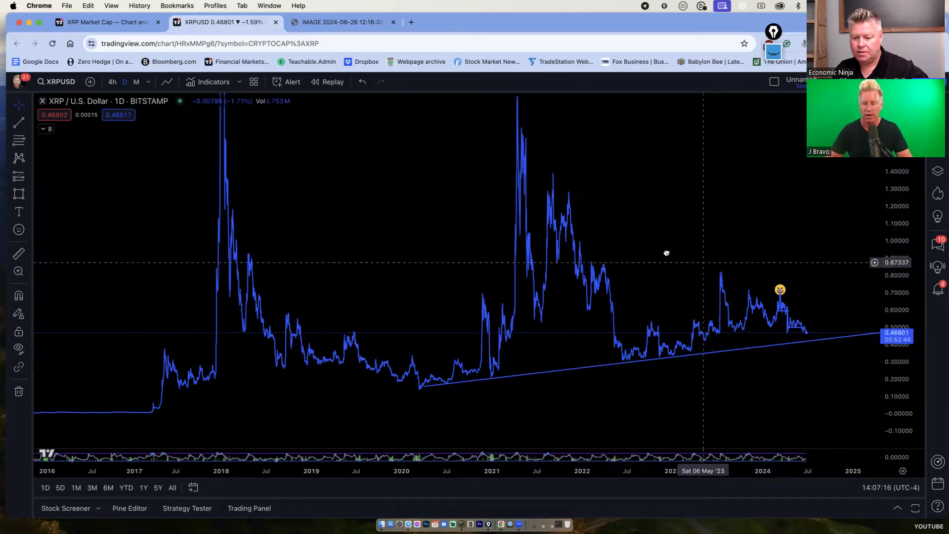
scroll(666, 254, "right", 5)
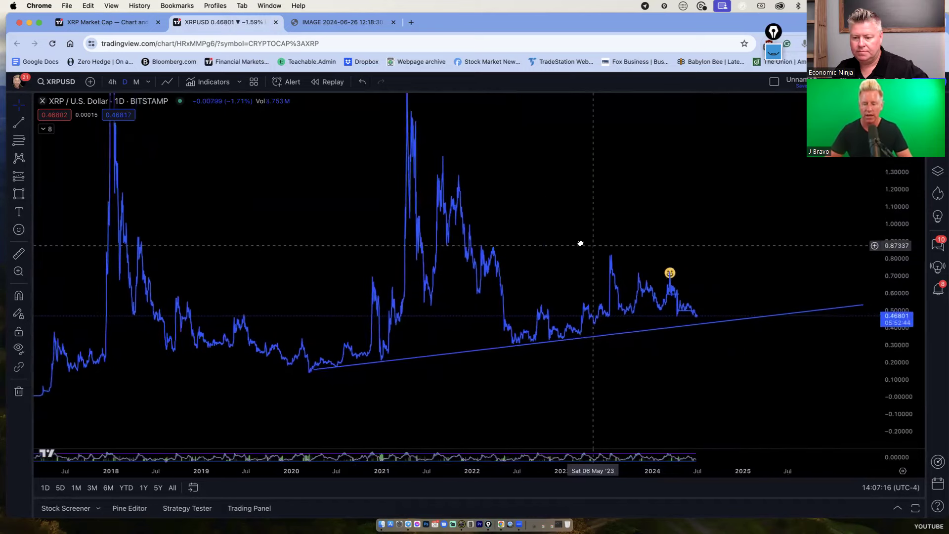
left_click(20, 121)
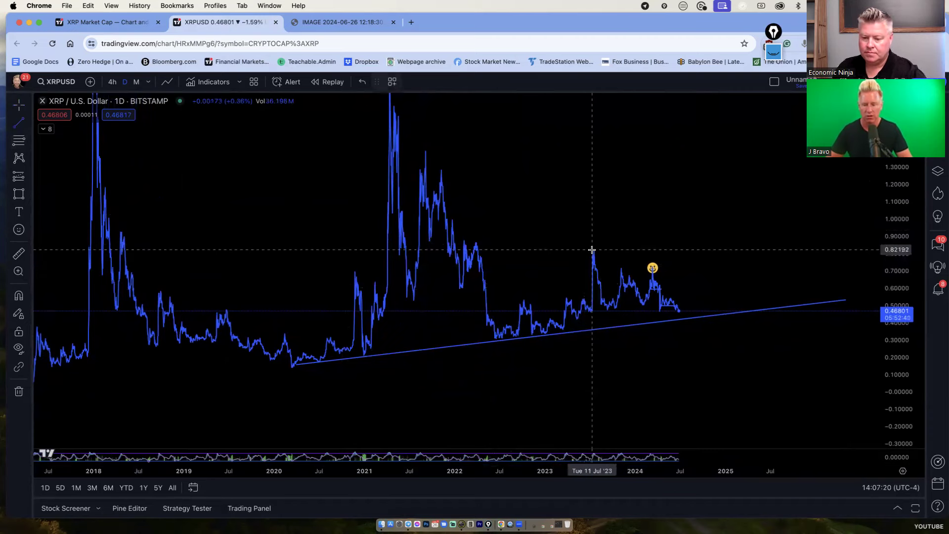
left_click(592, 249)
left_click(682, 311)
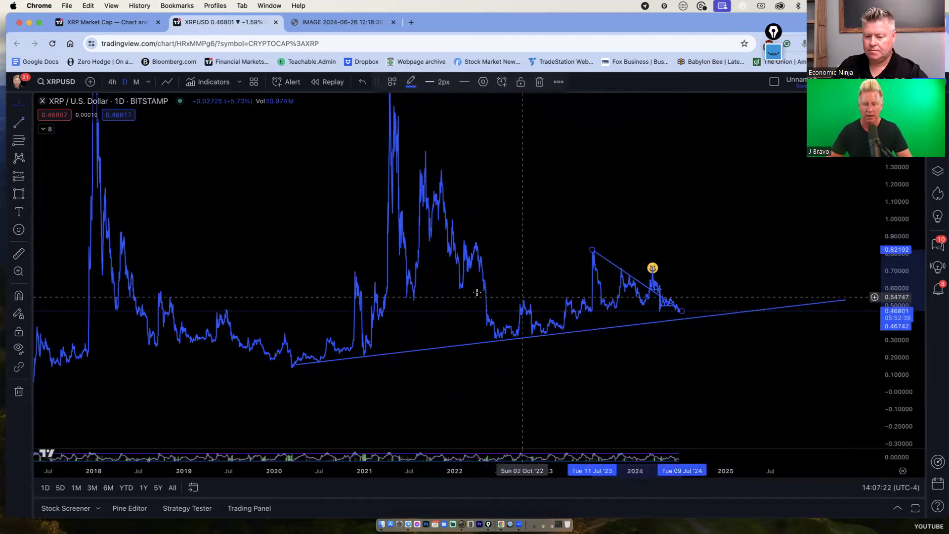
Draw a flat horizontal base line below the 2023 peak, extending to the right.
left_click(18, 128)
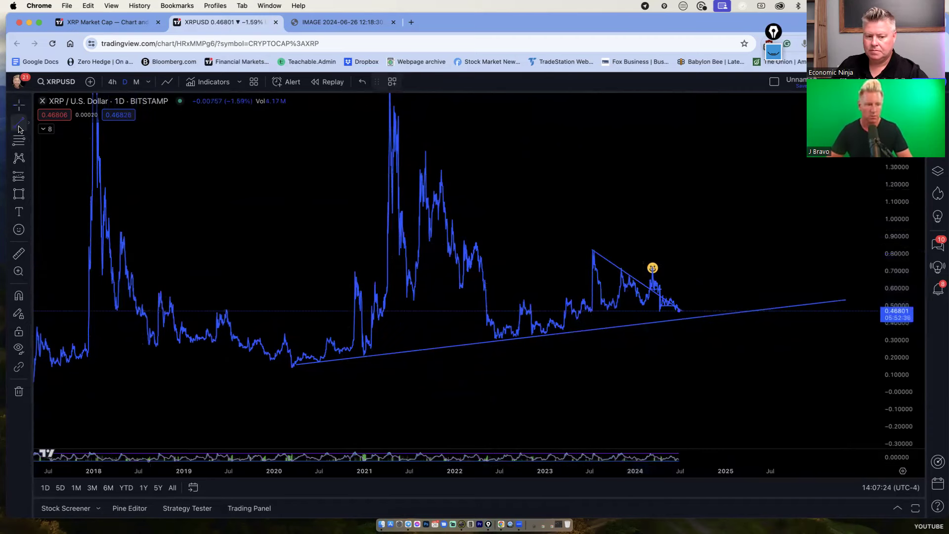
left_click(591, 311)
left_click(690, 311)
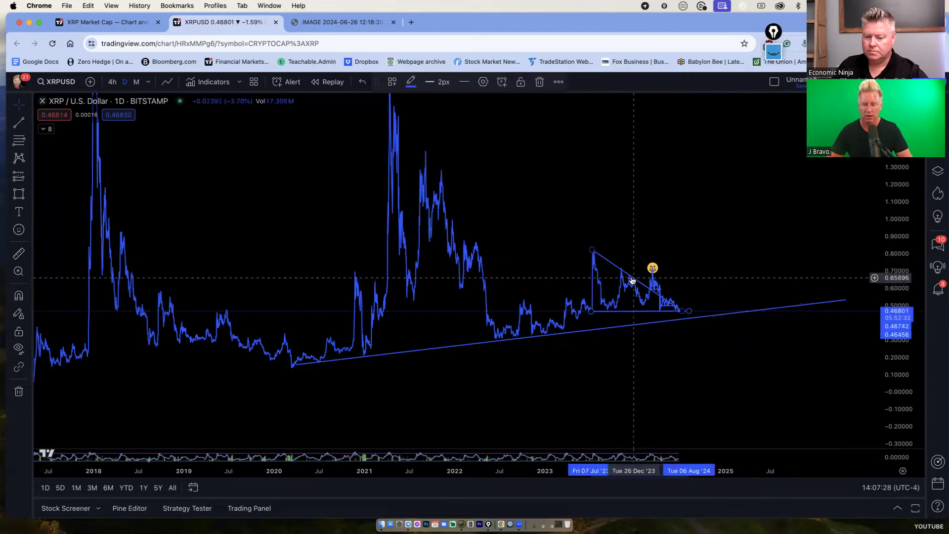
left_click(604, 269)
left_click_drag(604, 269, 616, 269)
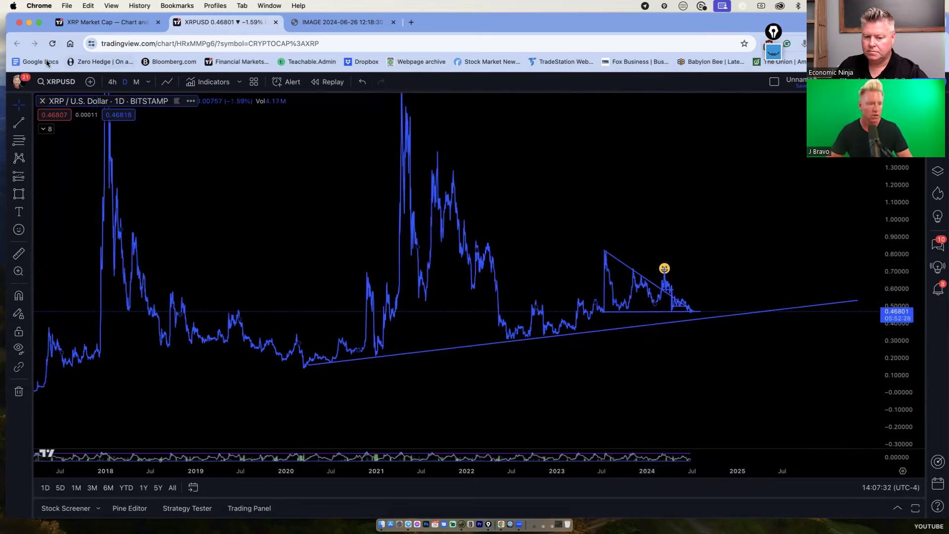
Draw a vertical line from the 2023 peak down to the base and copy it near mid-2024.
left_click(19, 123)
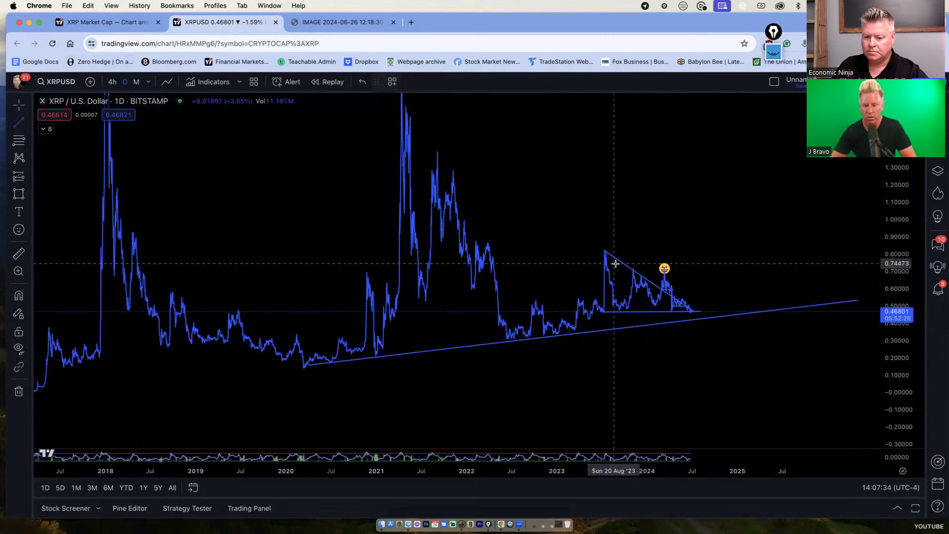
left_click(603, 249)
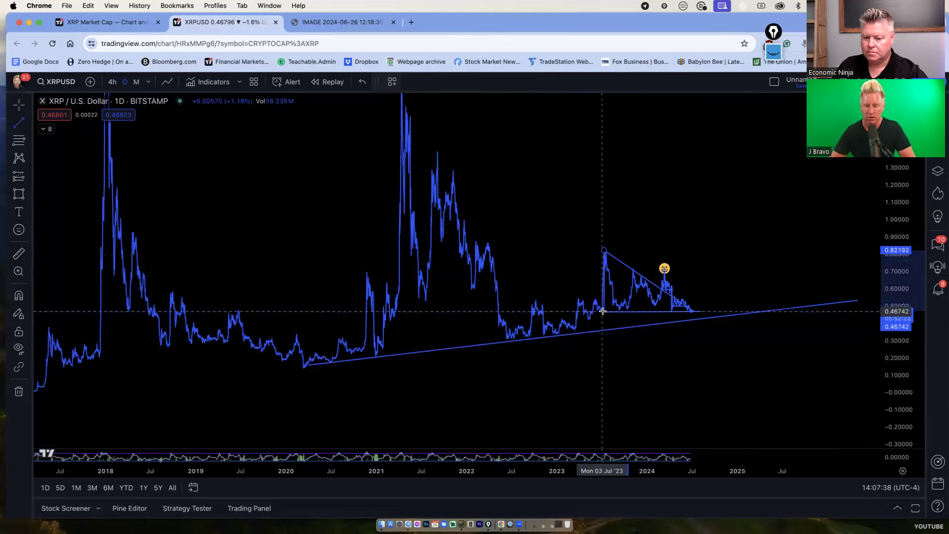
left_click(604, 312)
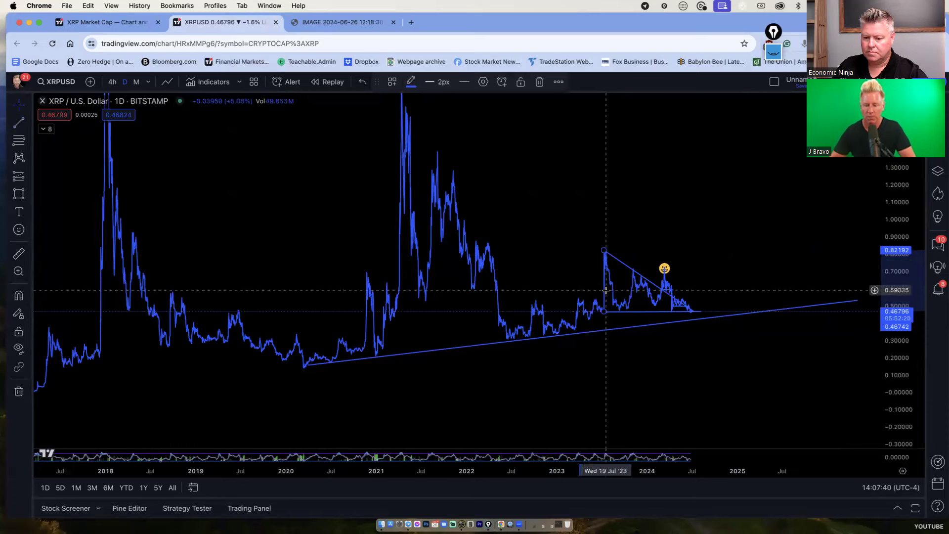
mouse_move(604, 292)
left_mouse_down()
mouse_move(694, 349)
mouse_move(692, 374)
left_mouse_up()
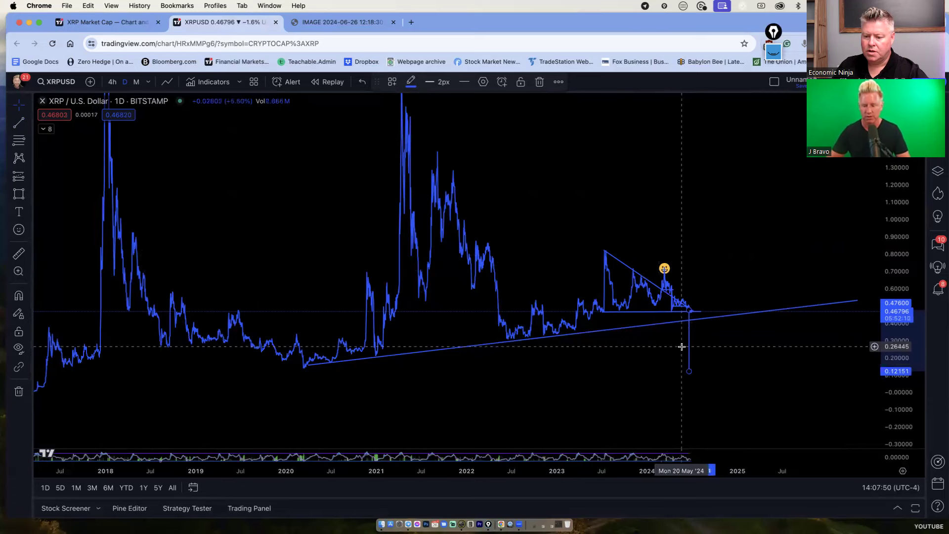
Delete the extra vertical line projecting down to 0.12 near mid-2024.
key("Delete")
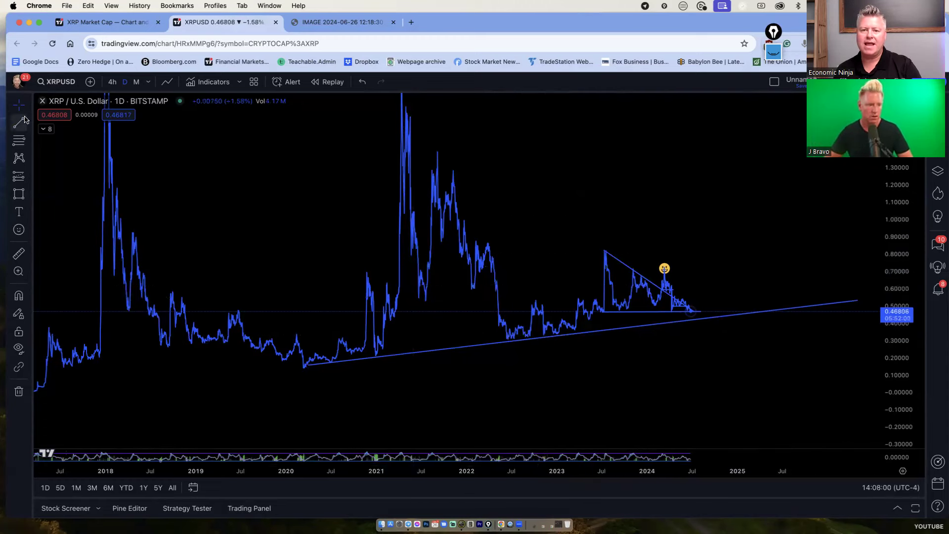
Draw a rectangle over the 0.30–0.376 price zone spanning May 2017 to January 2025.
left_click(19, 194)
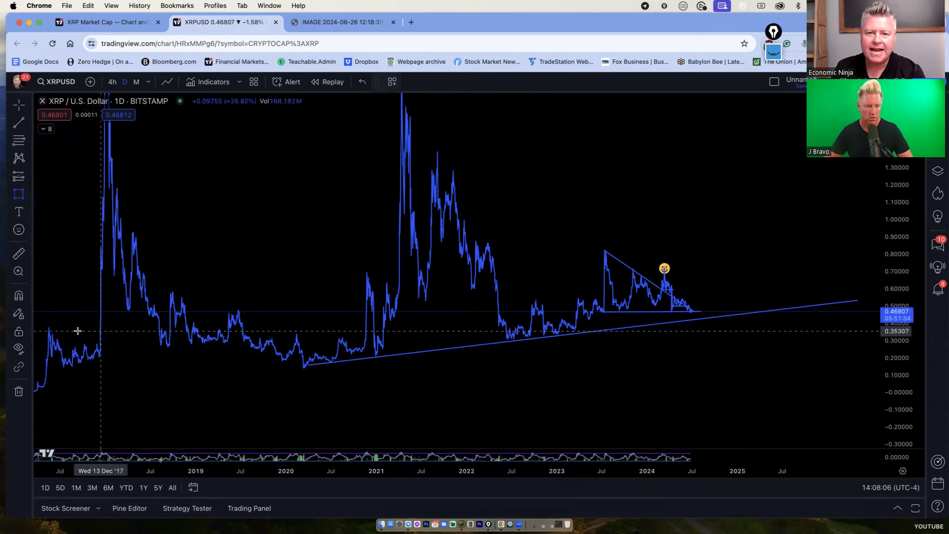
mouse_move(48, 326)
left_mouse_down()
mouse_move(81, 344)
mouse_move(217, 371)
mouse_move(387, 370)
mouse_move(487, 350)
mouse_move(742, 340)
left_mouse_up()
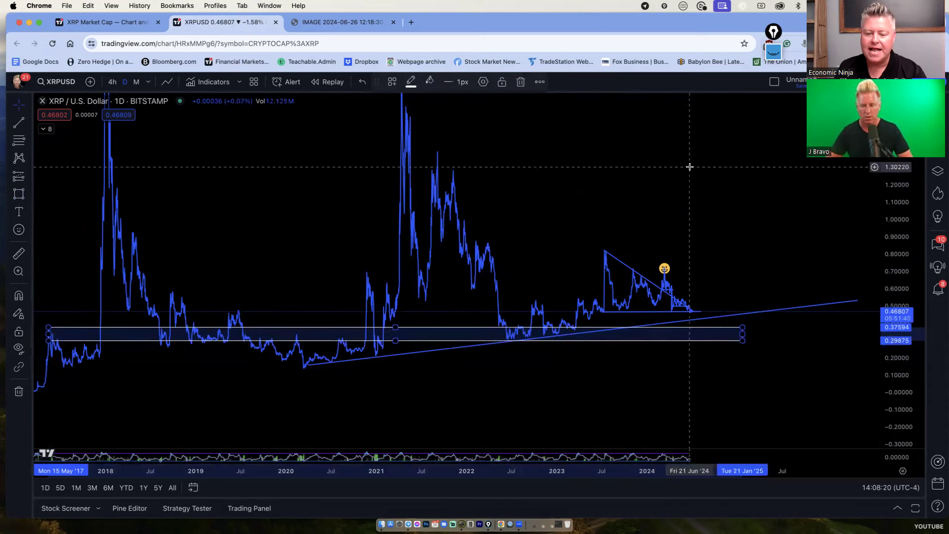
left_click(681, 186)
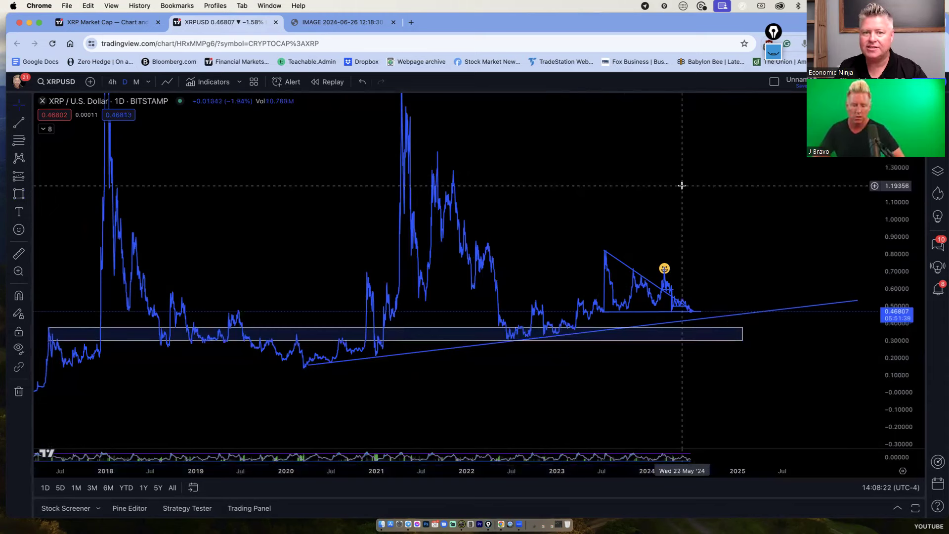
Expand the collapsed (8) indicator legend to list every indicator on the chart.
left_click(43, 130)
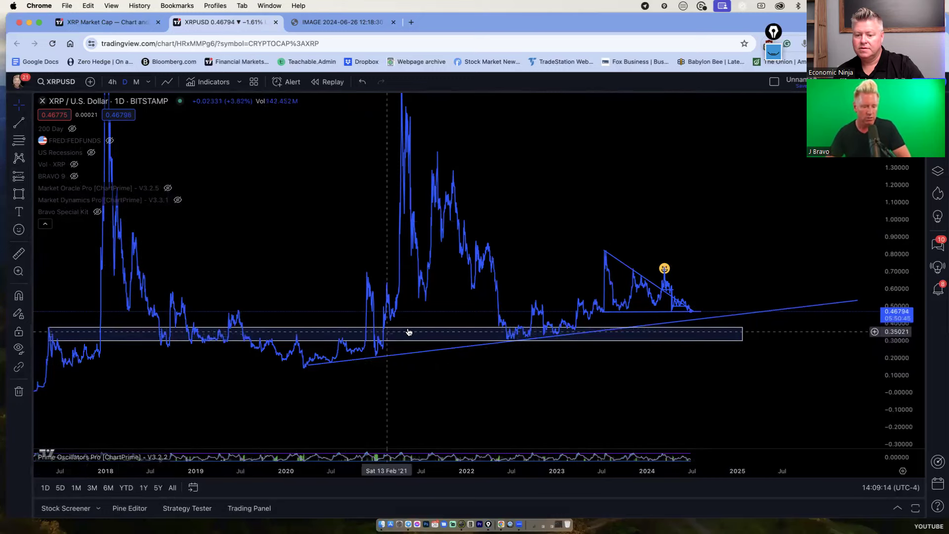
Narrow the support rectangle to a thin 0.18–0.21 band along the 2017 and 2020 lows.
mouse_move(396, 327)
left_mouse_down()
mouse_move(401, 355)
mouse_move(468, 299)
mouse_move(465, 322)
left_mouse_up()
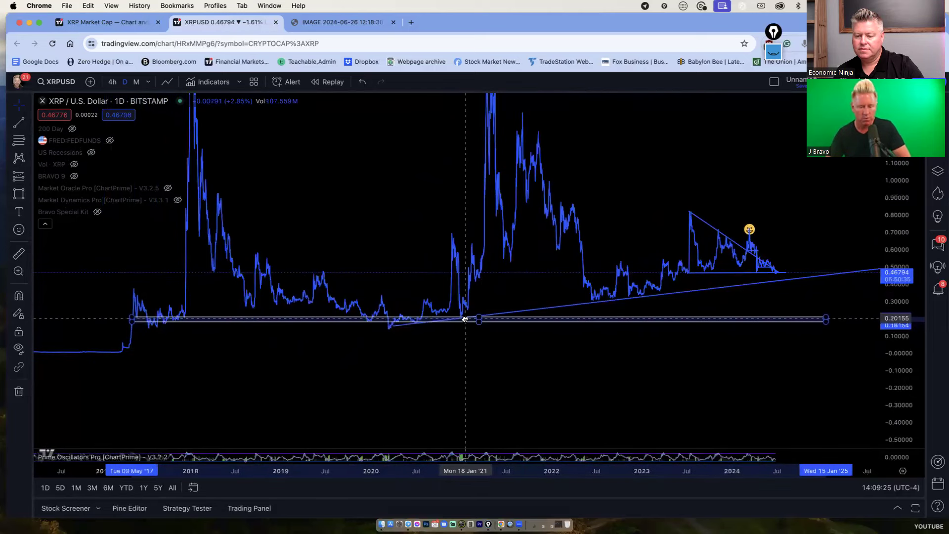
left_click(424, 345)
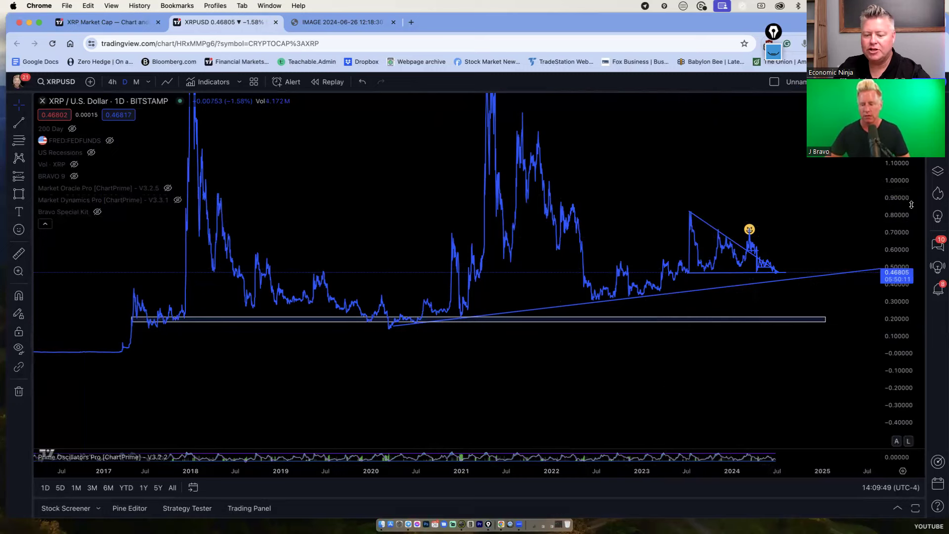
Move the falling trend line's upper anchor from the July 2023 peak to the March 2024 peak.
left_click_drag(899, 366, 898, 390)
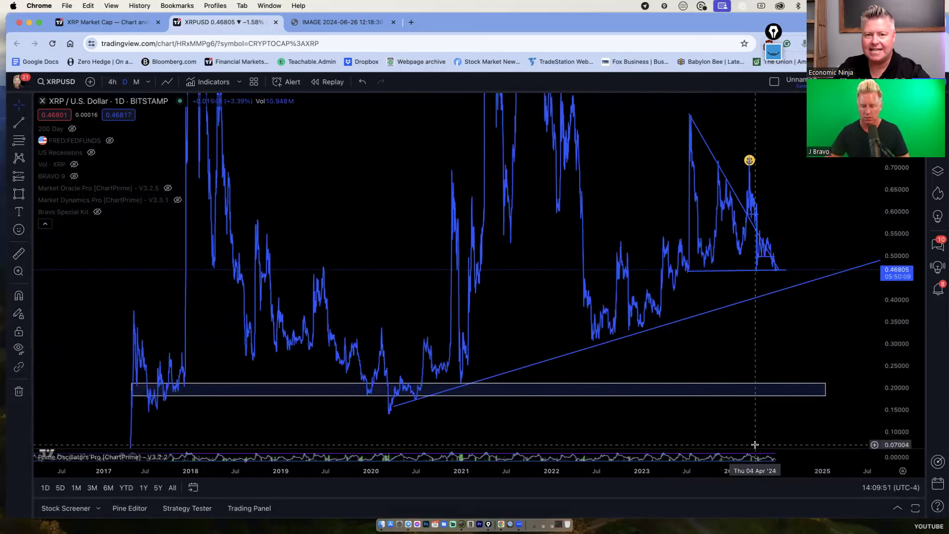
scroll(680, 443, "up", 8)
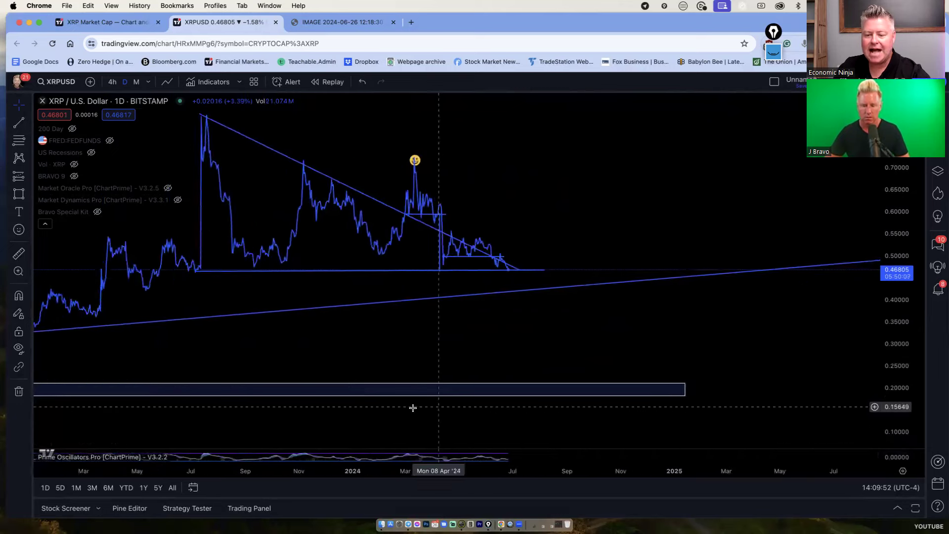
left_click_drag(366, 328, 695, 345)
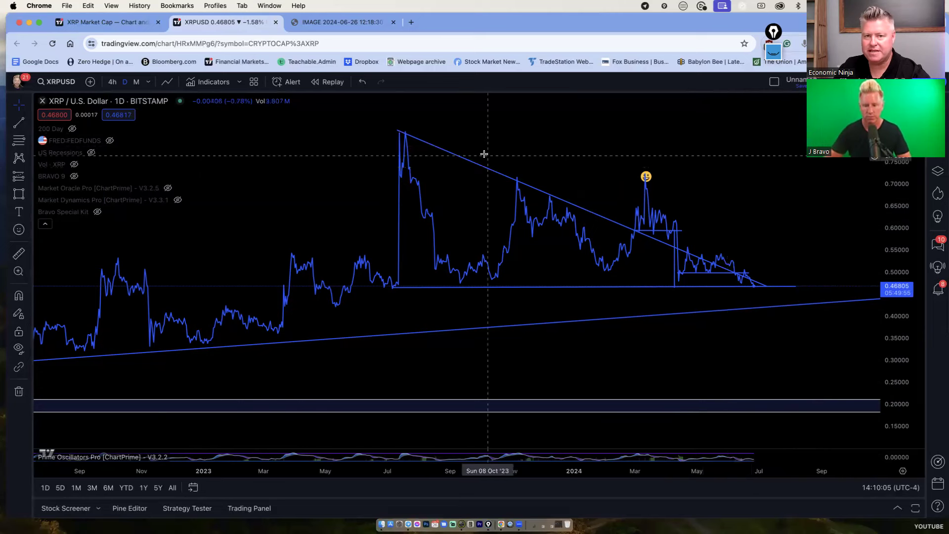
left_click_drag(398, 131, 646, 176)
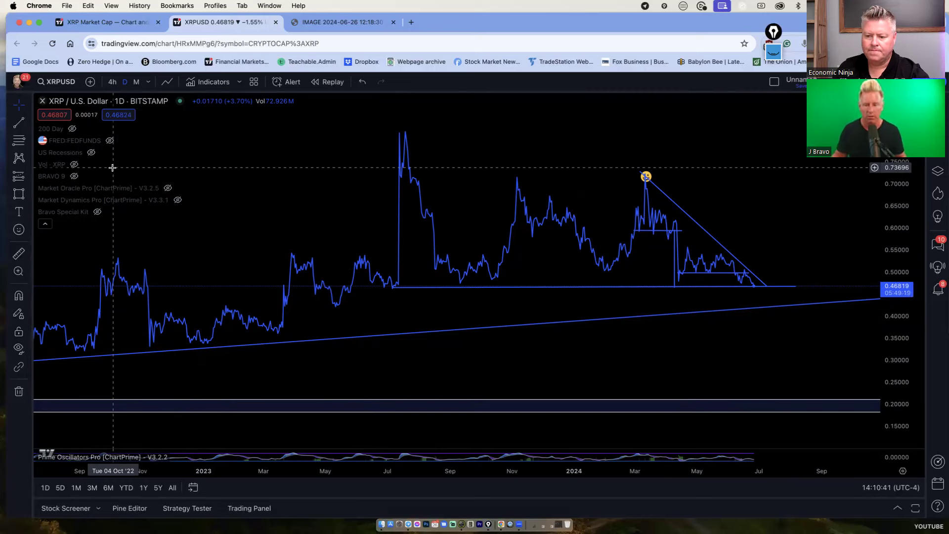
Make the 200 Day moving average visible as a yellow line on the chart.
mouse_move(84, 152)
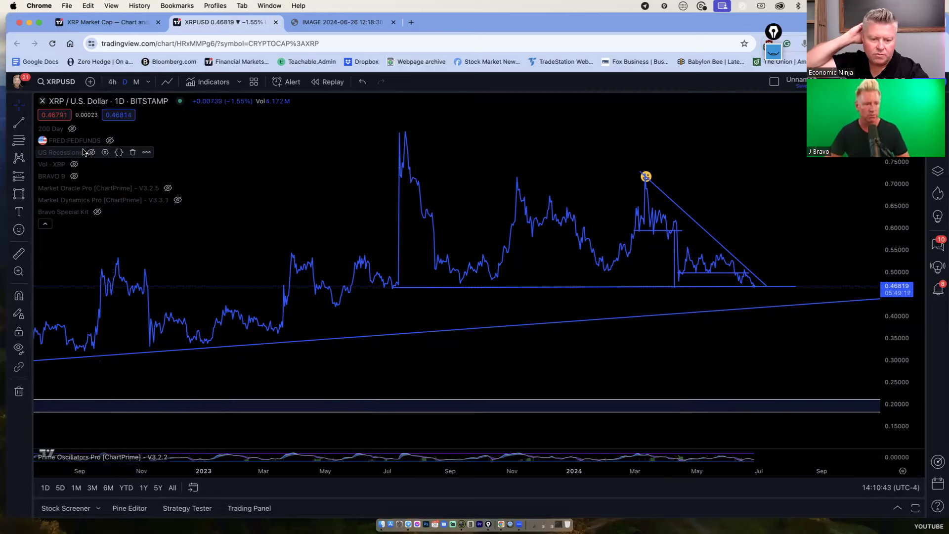
mouse_move(70, 131)
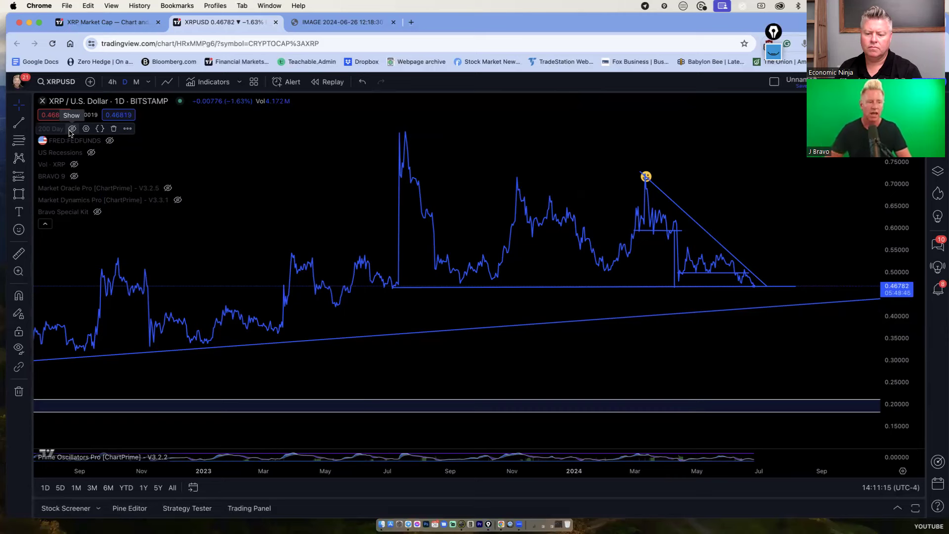
left_click(72, 129)
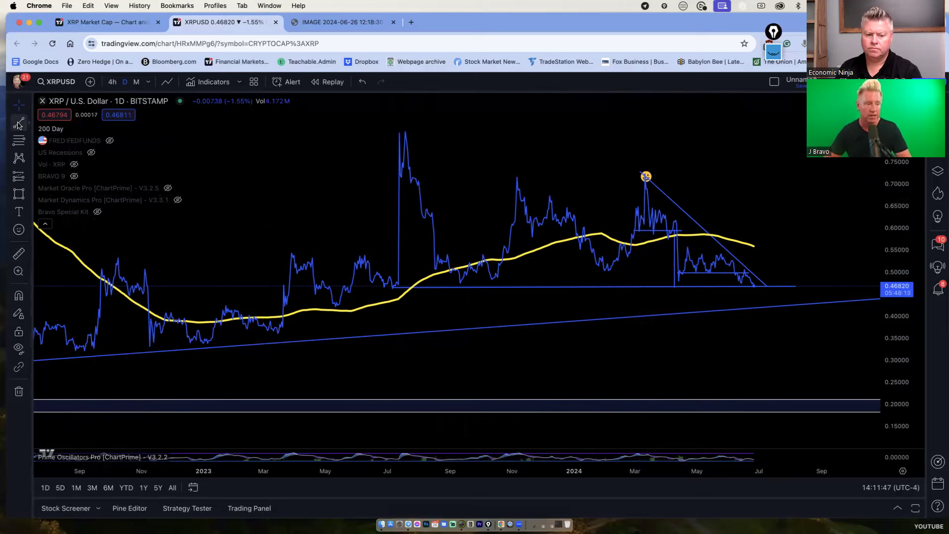
Remove the stray trend line drawn off the 200 Day average, then briefly inspect the oscillator pane.
left_click(17, 124)
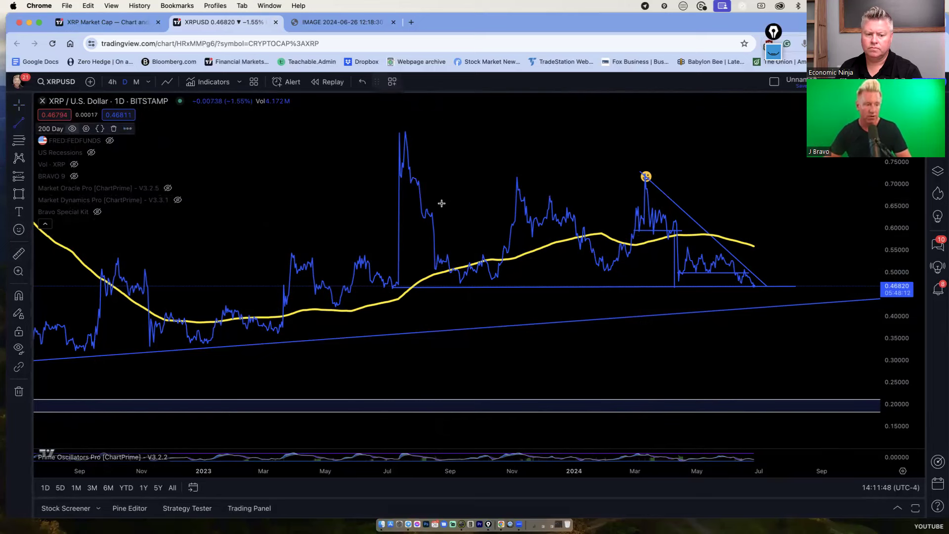
left_click(716, 234)
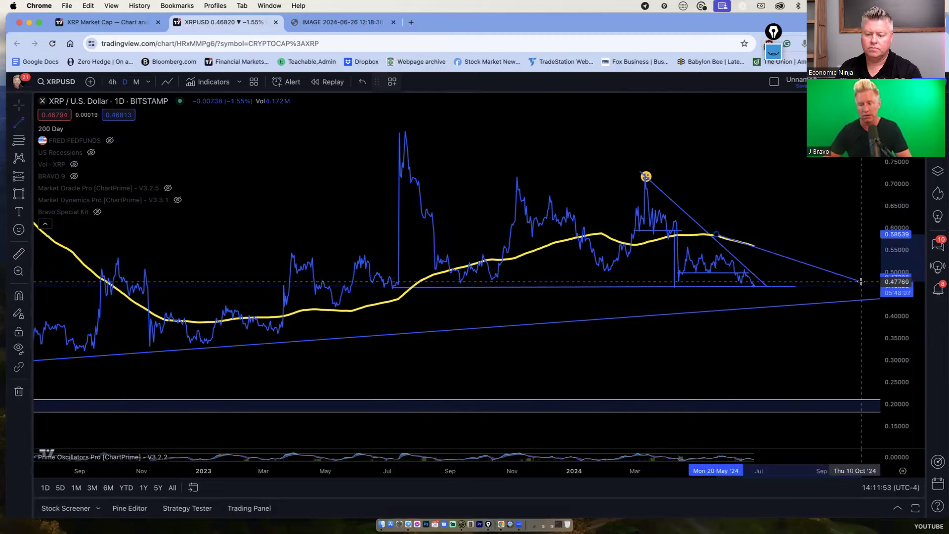
left_click(861, 281)
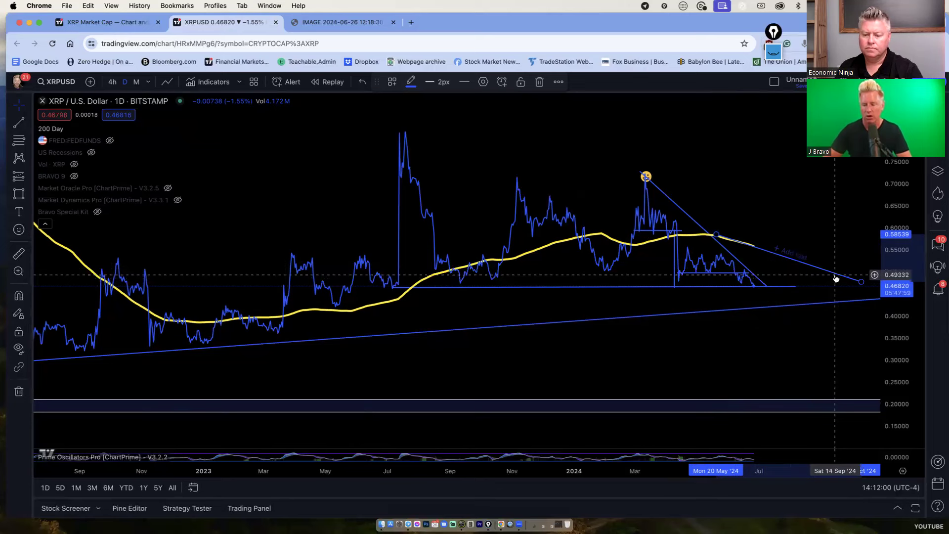
key("Delete")
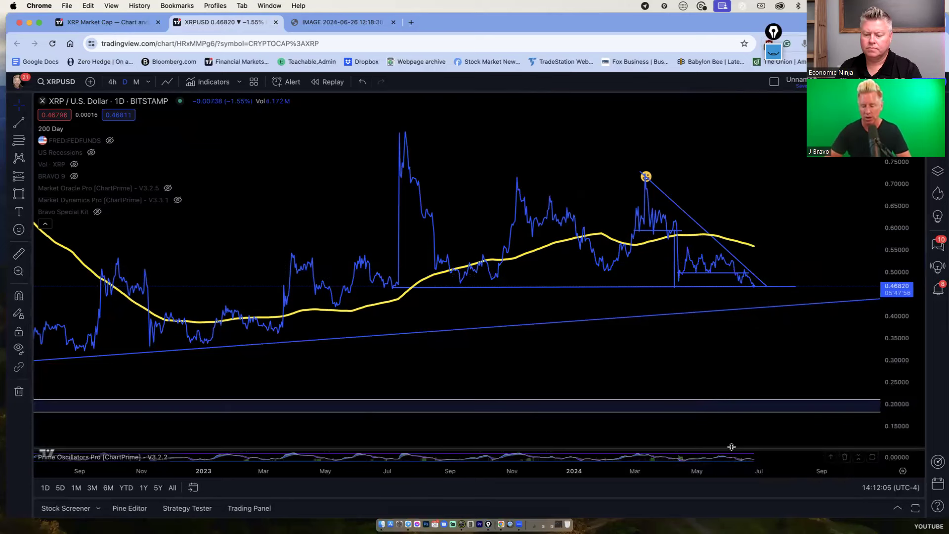
left_click_drag(764, 229, 763, 229)
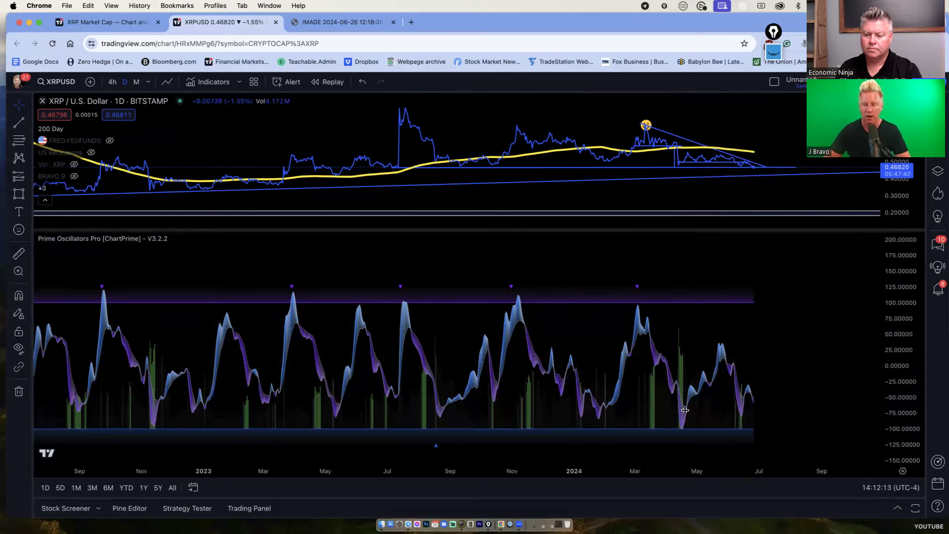
left_click_drag(704, 228, 682, 515)
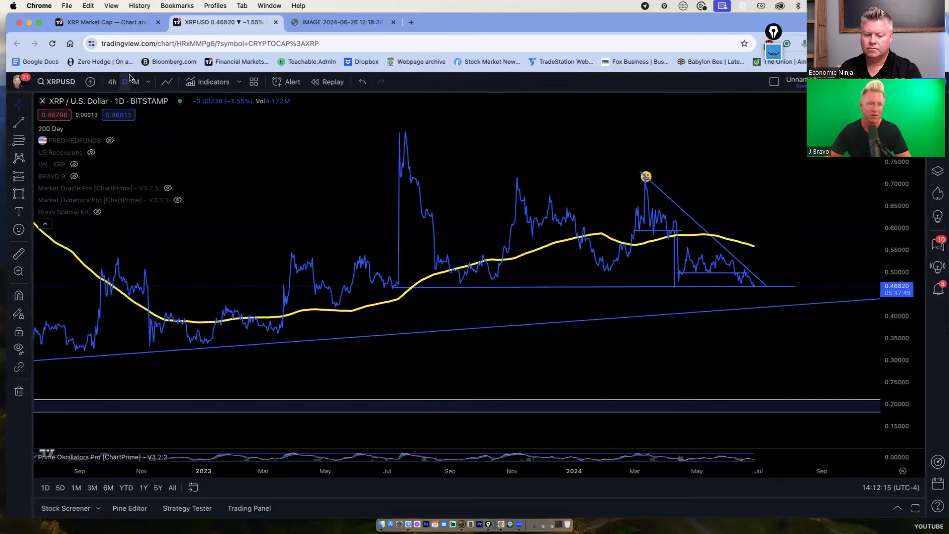
Show XRP as candlesticks and zoom into the April–June 2024 candles.
left_click(165, 83)
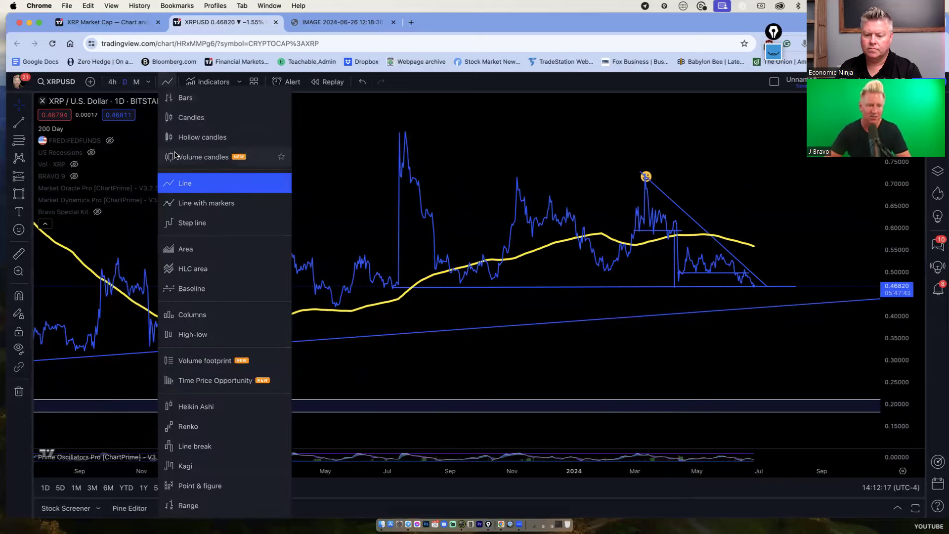
left_click(187, 119)
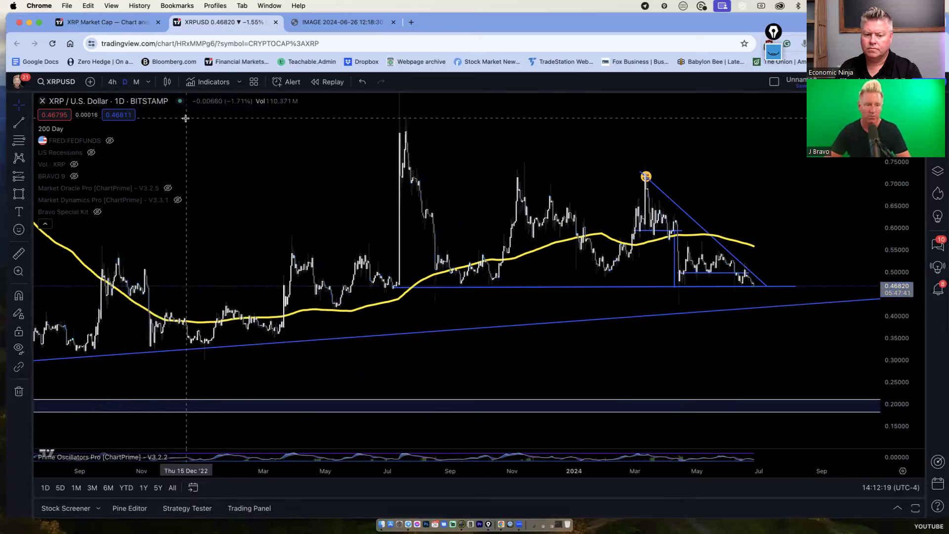
left_click(19, 271)
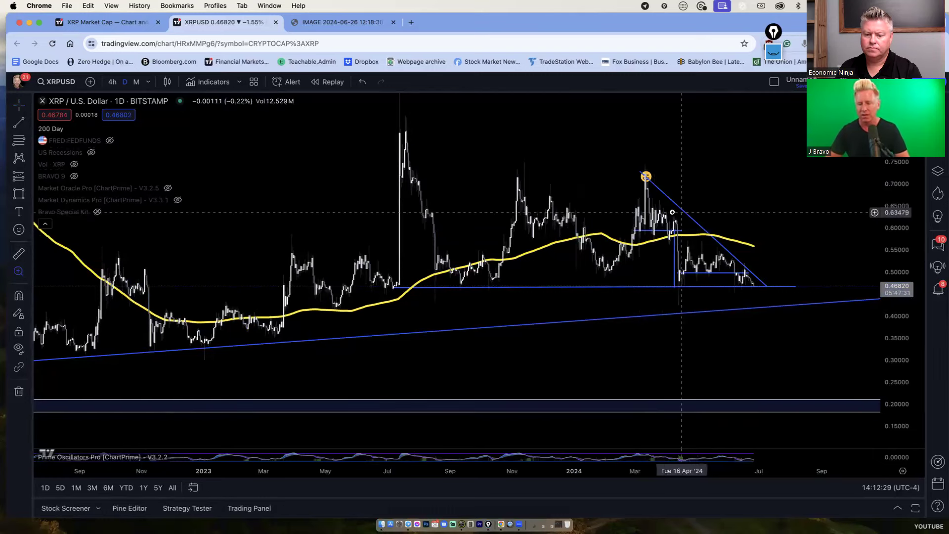
left_click_drag(670, 214, 822, 339)
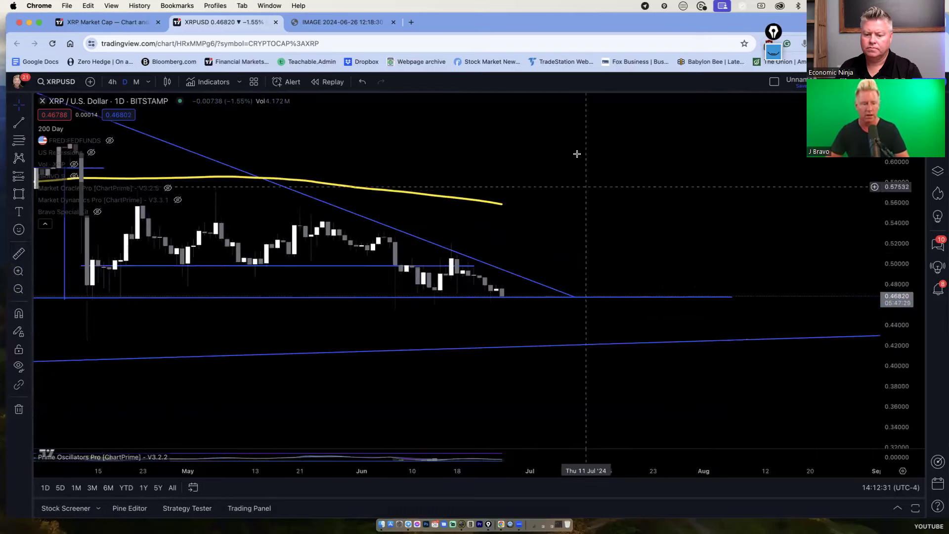
left_click_drag(833, 241, 791, 169)
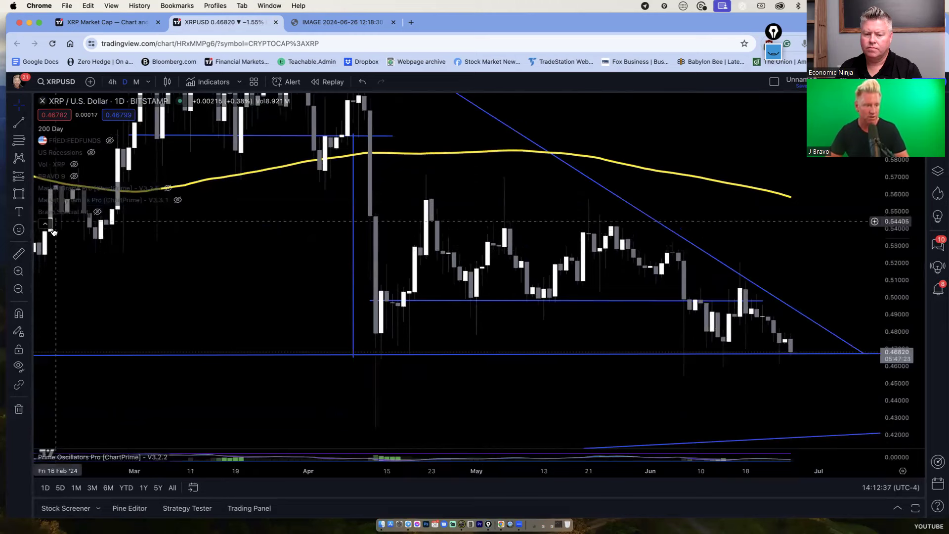
mouse_move(168, 205)
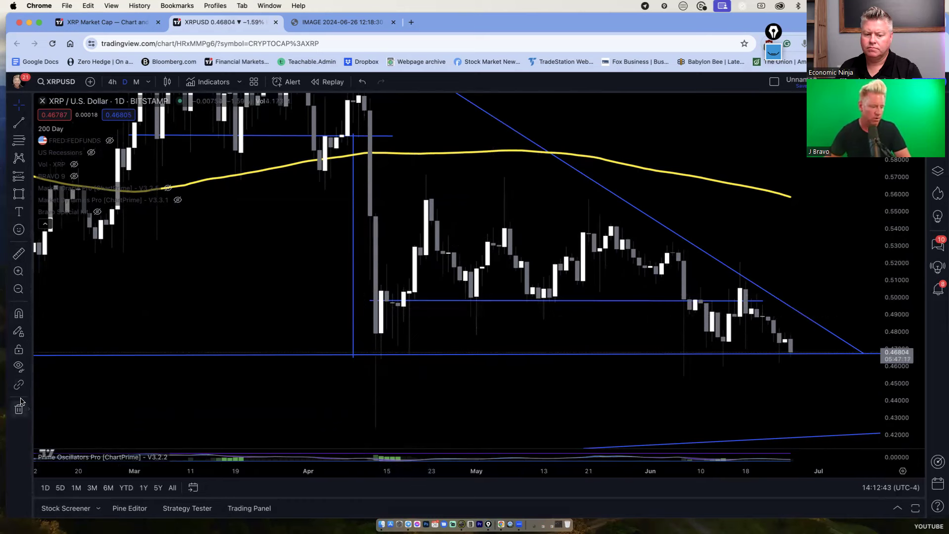
Delete all eight drawings from the XRP chart and hide the yellow 200 Day moving average.
left_click(17, 413)
left_click(64, 408)
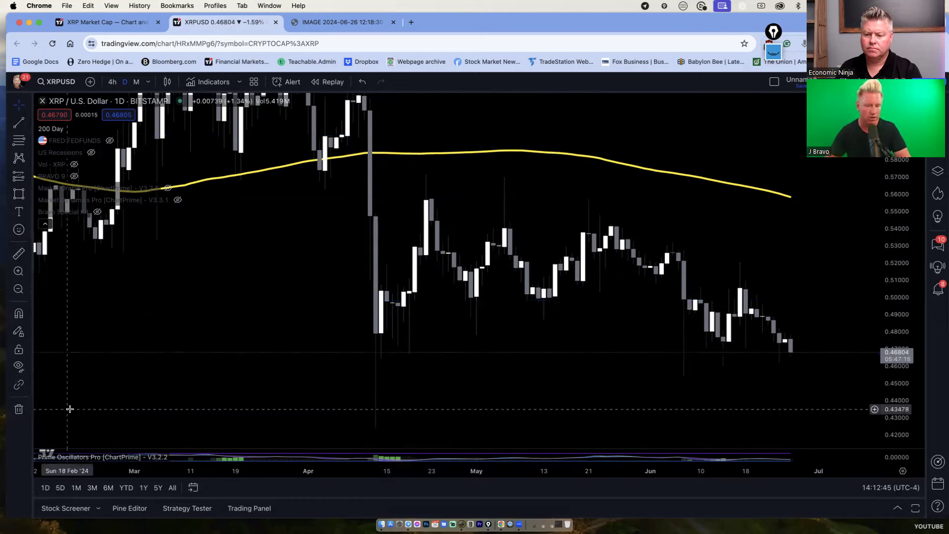
left_click(72, 130)
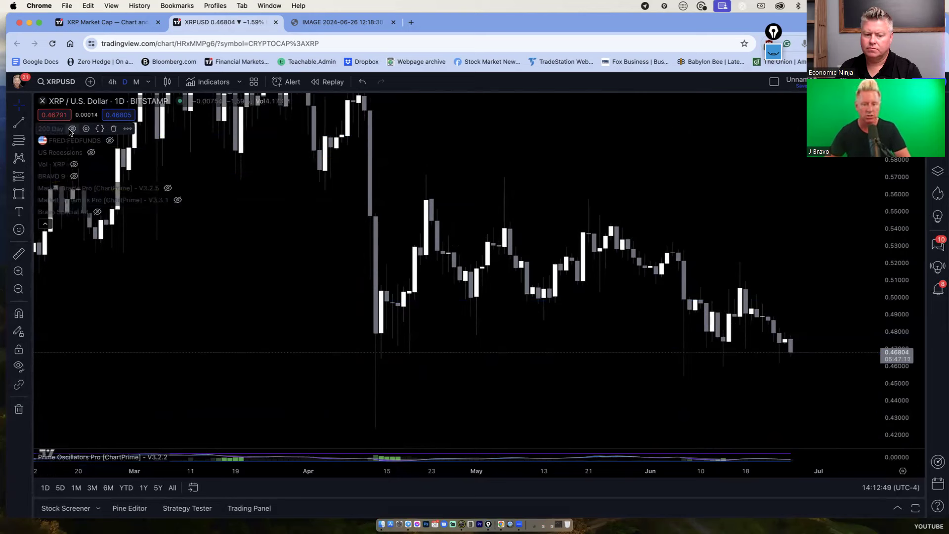
left_click(168, 188)
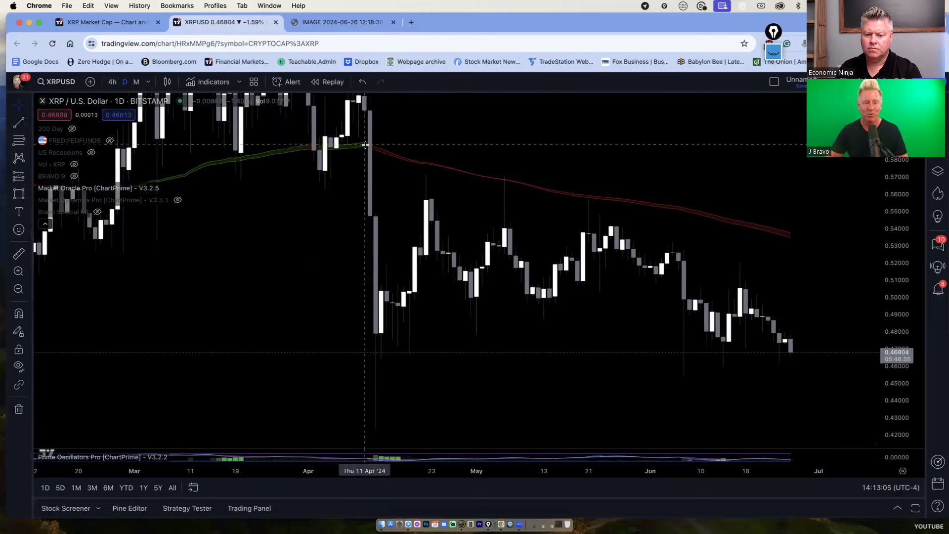
left_click_drag(462, 169, 509, 198)
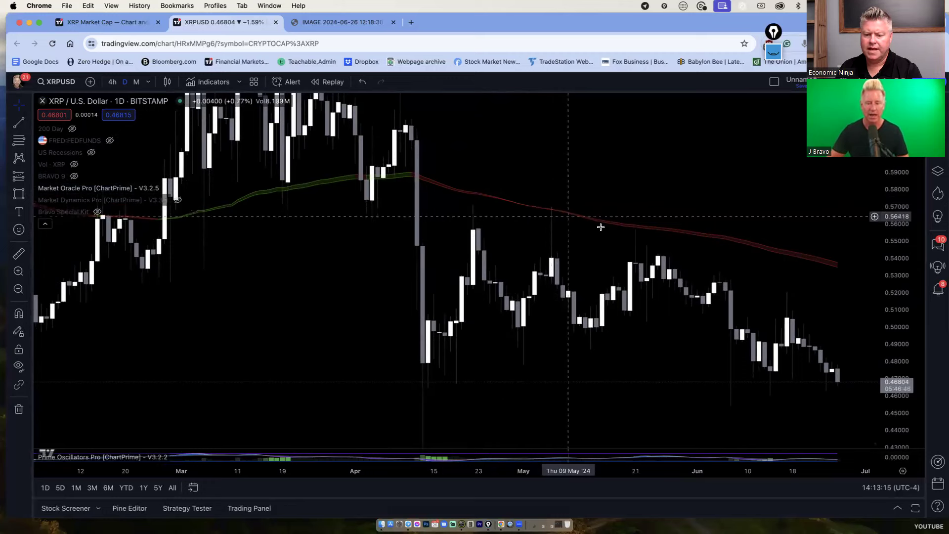
left_click_drag(559, 161, 512, 148)
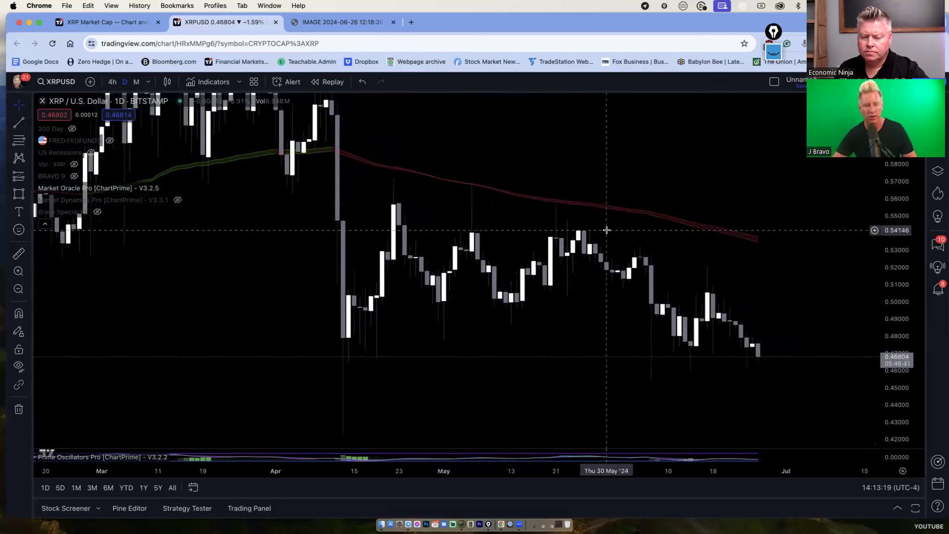
mouse_move(55, 192)
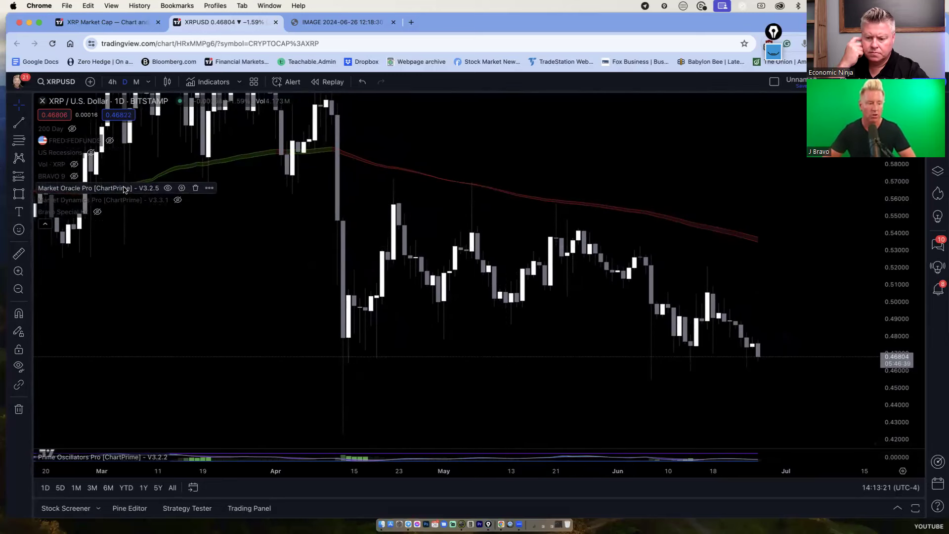
Swap Market Oracle Pro for Market Dynamics Pro and bring the January–April candles into view.
left_click(166, 188)
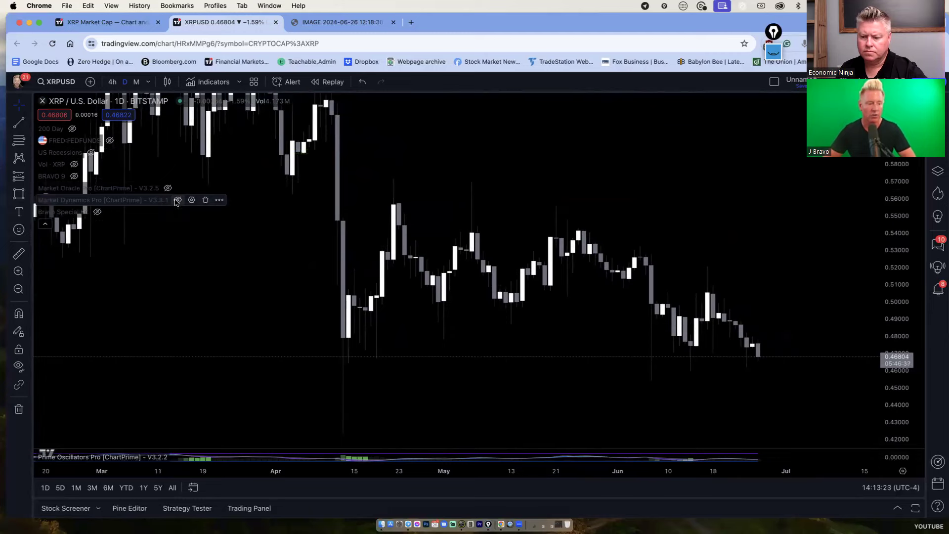
left_click(177, 201)
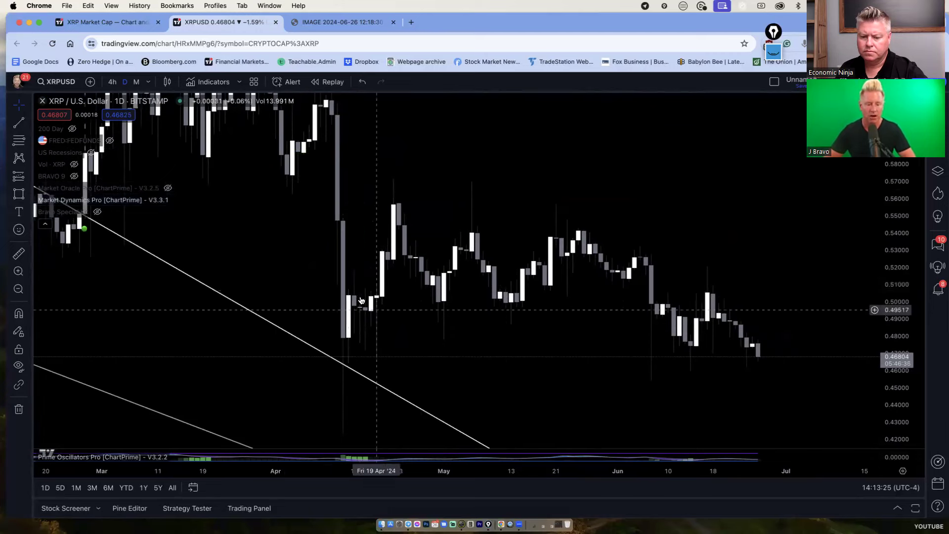
left_click_drag(701, 384, 736, 385)
scroll(736, 384, "left", 15)
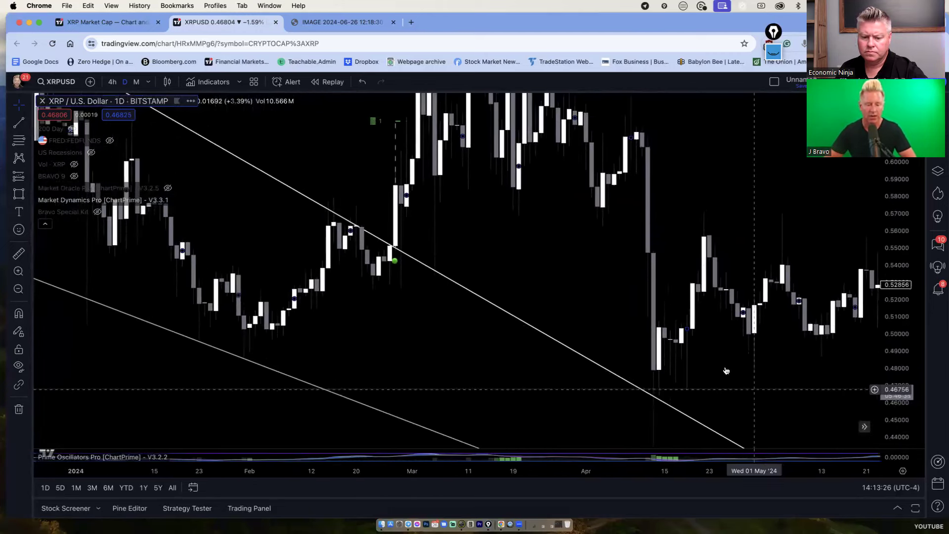
scroll(711, 325, "left", 2)
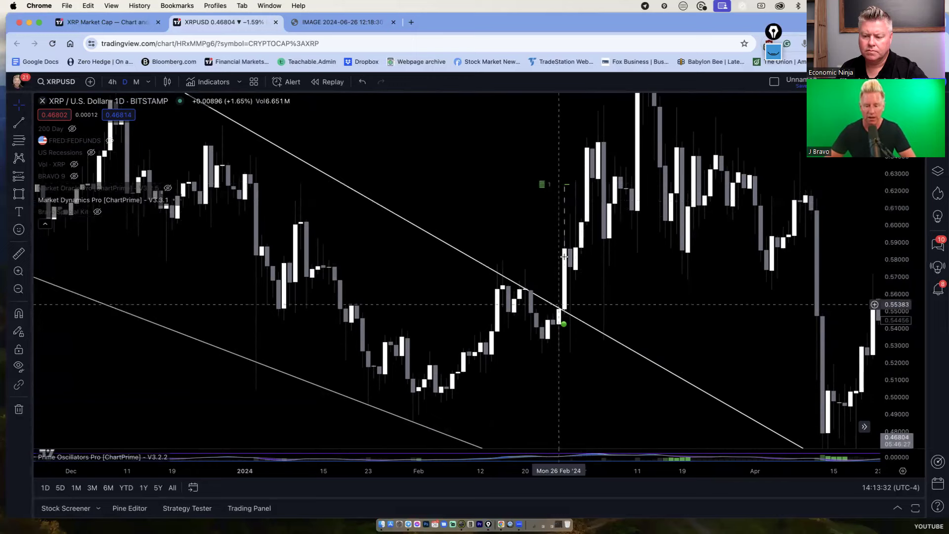
Measure the roughly 13% rise from the late-February breakout into March, then clear the measurement.
left_click(19, 254)
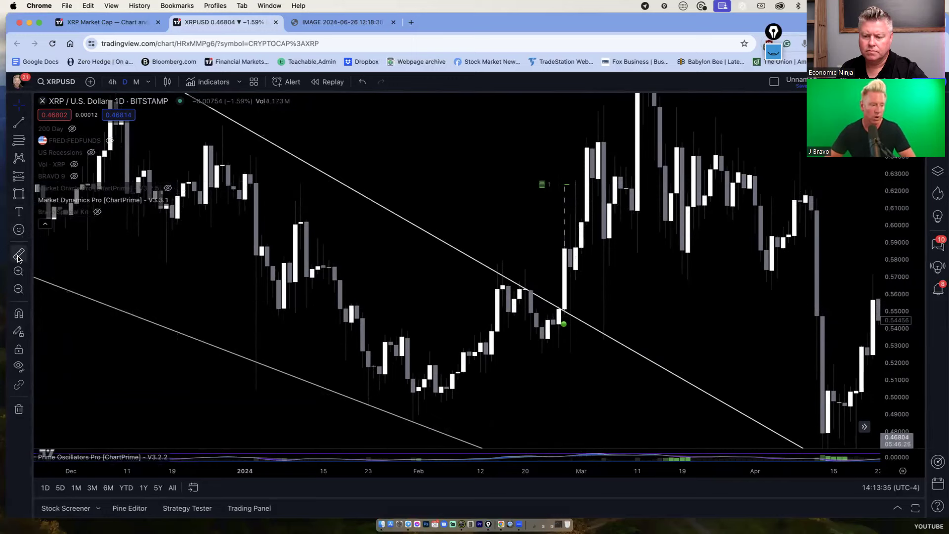
left_click(533, 310)
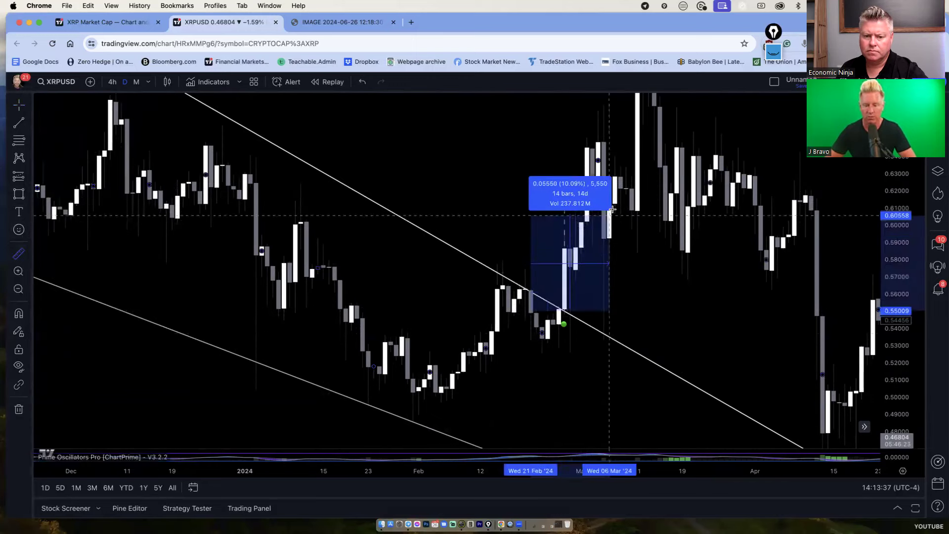
left_click(624, 184)
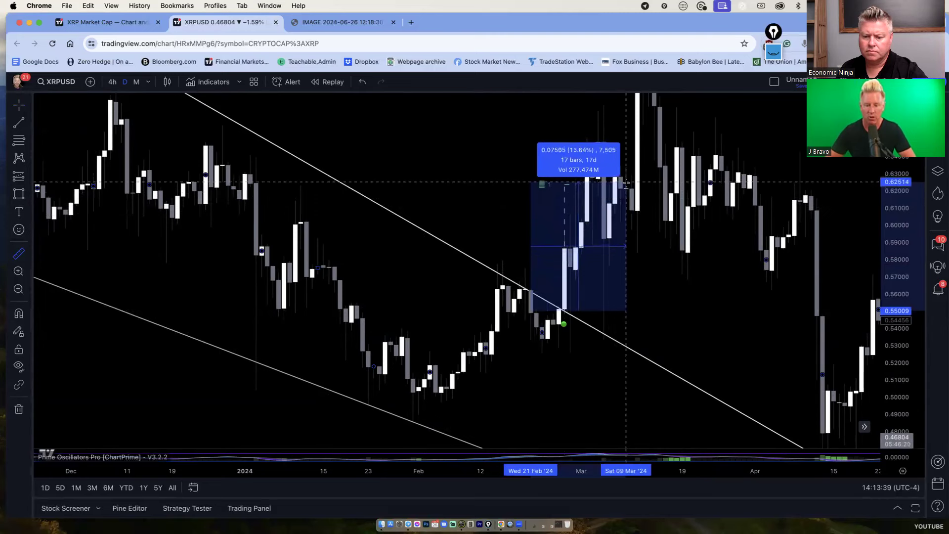
left_click(644, 314)
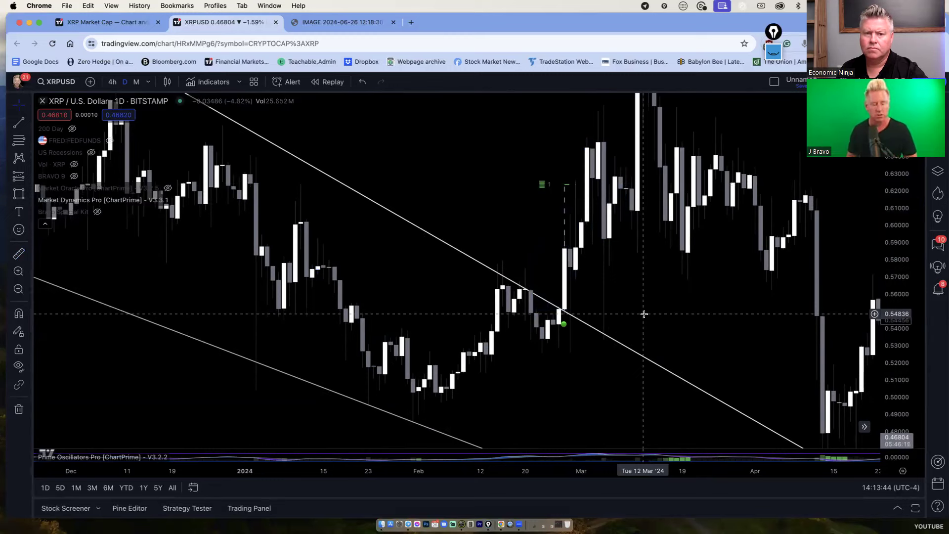
Pan toward the April–June candles and hide the Market Dynamics Pro indicator.
left_click_drag(544, 281, 455, 271)
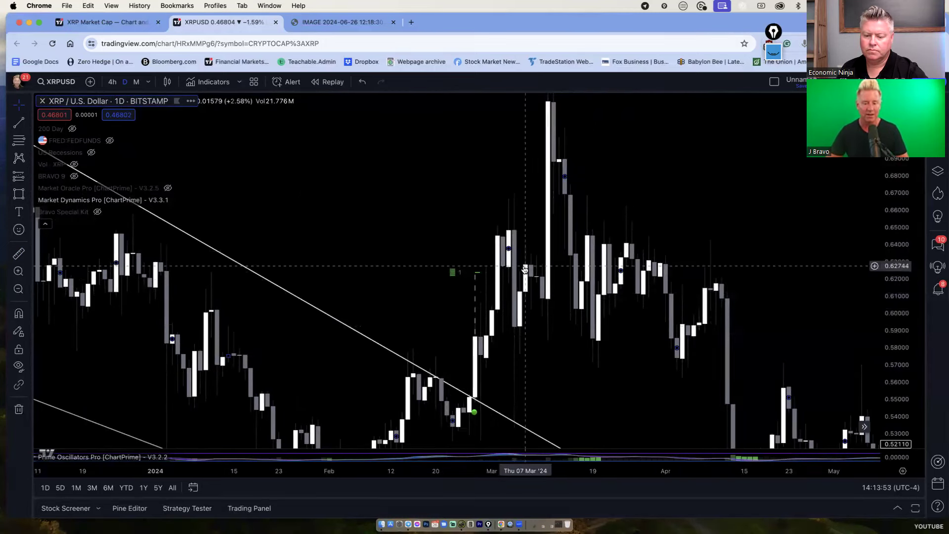
left_click_drag(640, 218, 475, 142)
mouse_move(140, 198)
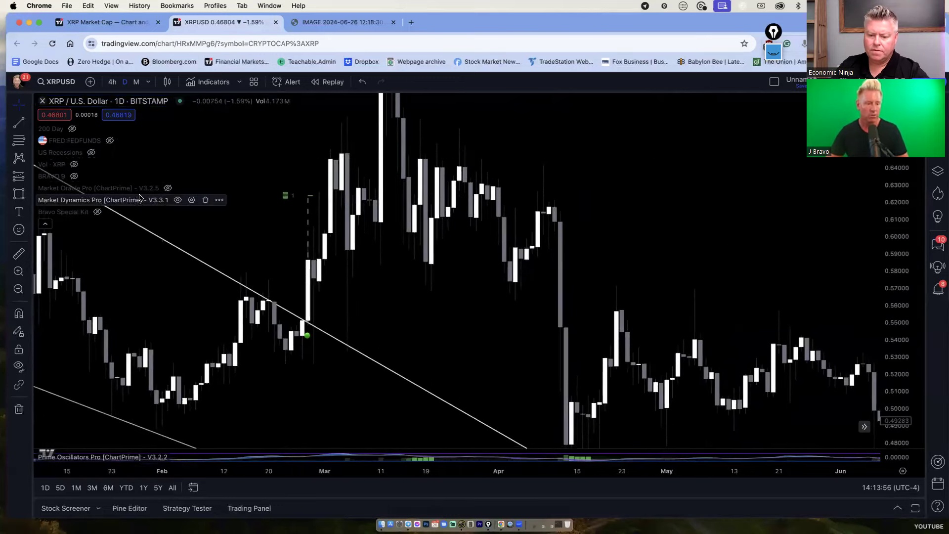
left_click(177, 200)
Turn on Bravo Special Kit and pan to the latest candles near 0.468 with empty future space.
left_click(97, 212)
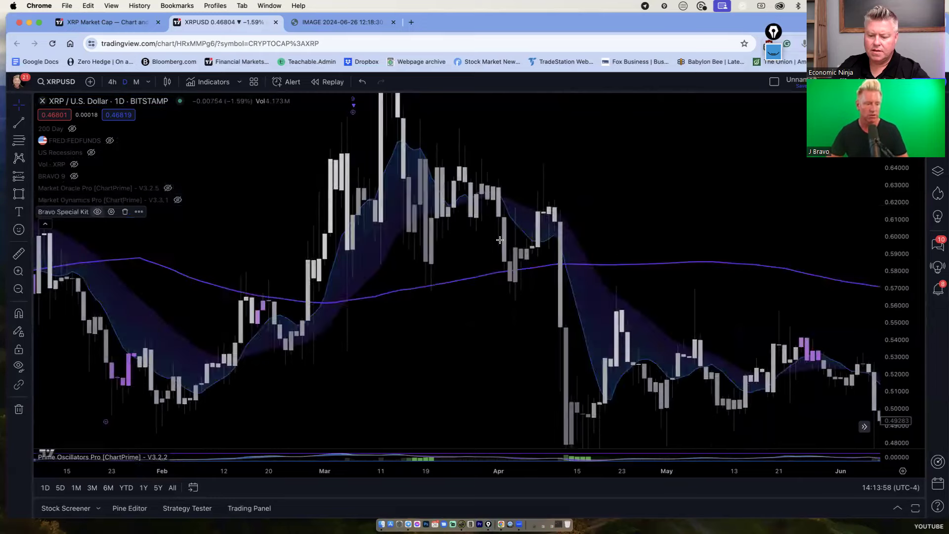
left_click_drag(448, 172, 265, 86)
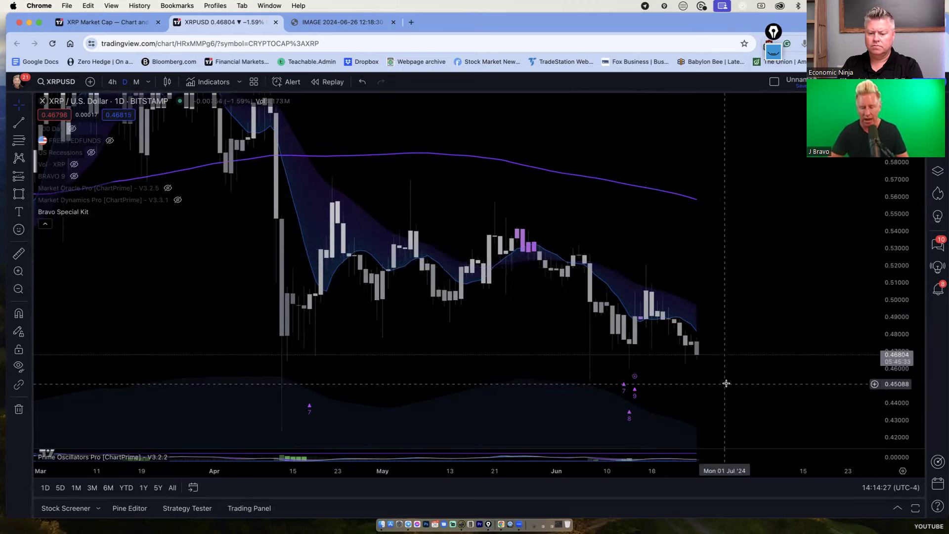
left_click_drag(675, 297, 605, 190)
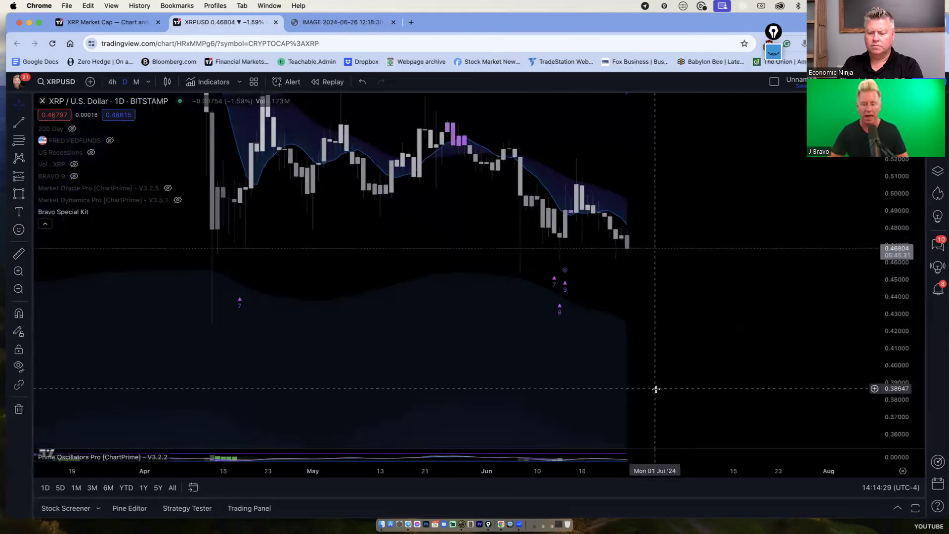